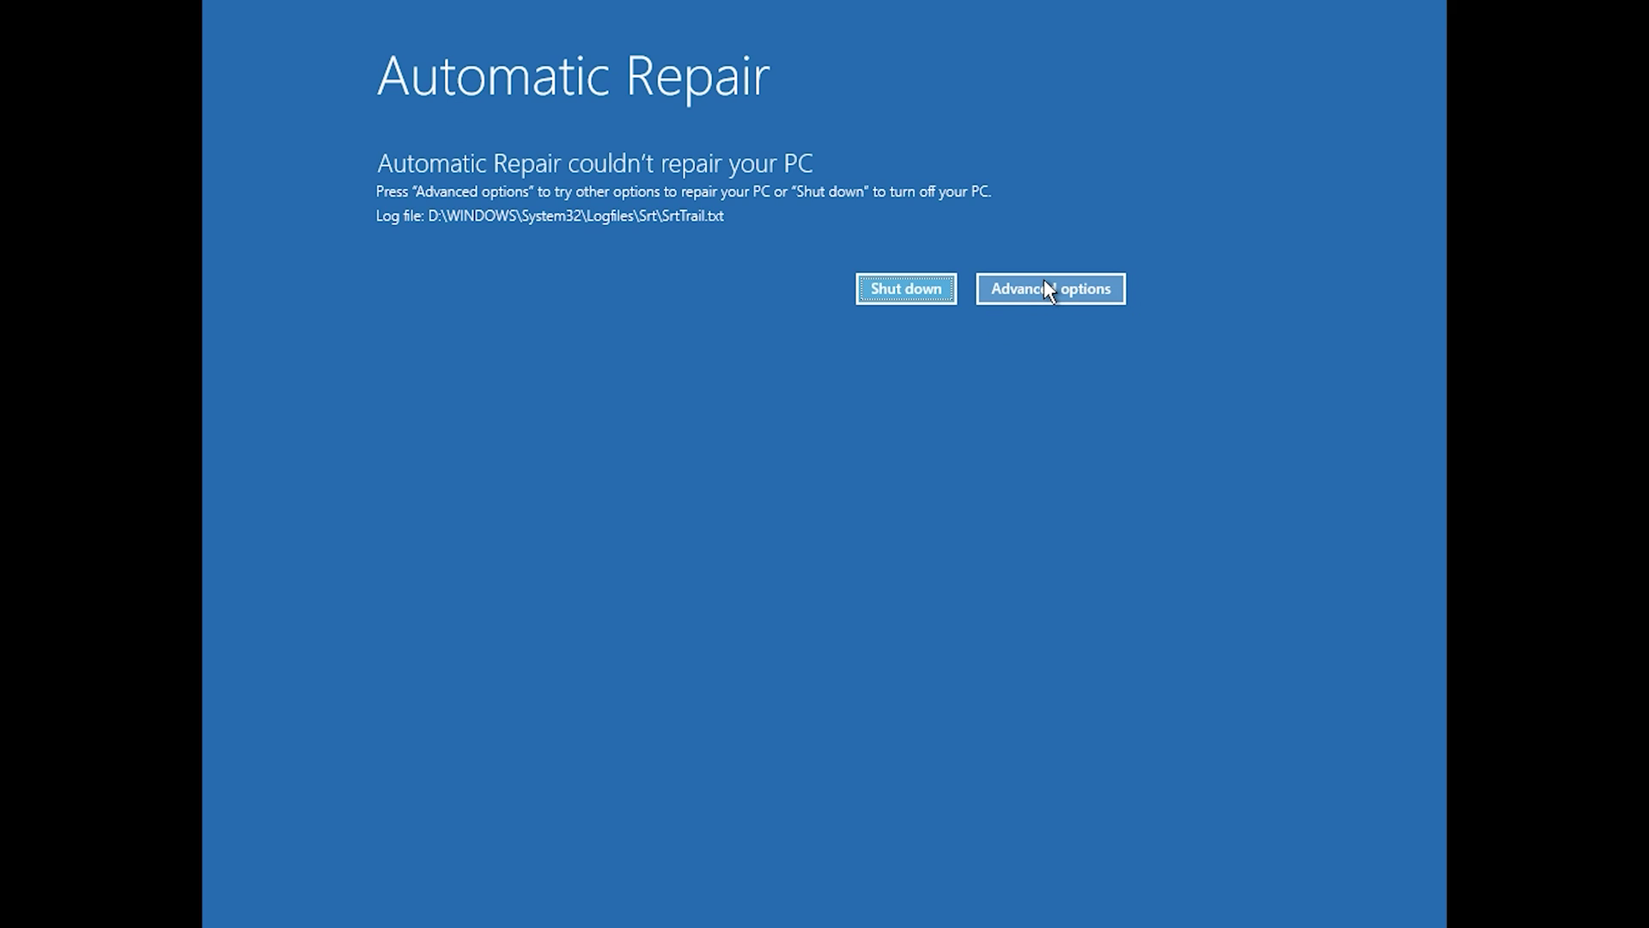
# Run Startup Repair from the advanced troubleshooting options, using the listed account with a blank password
pyautogui.click(1046, 289)
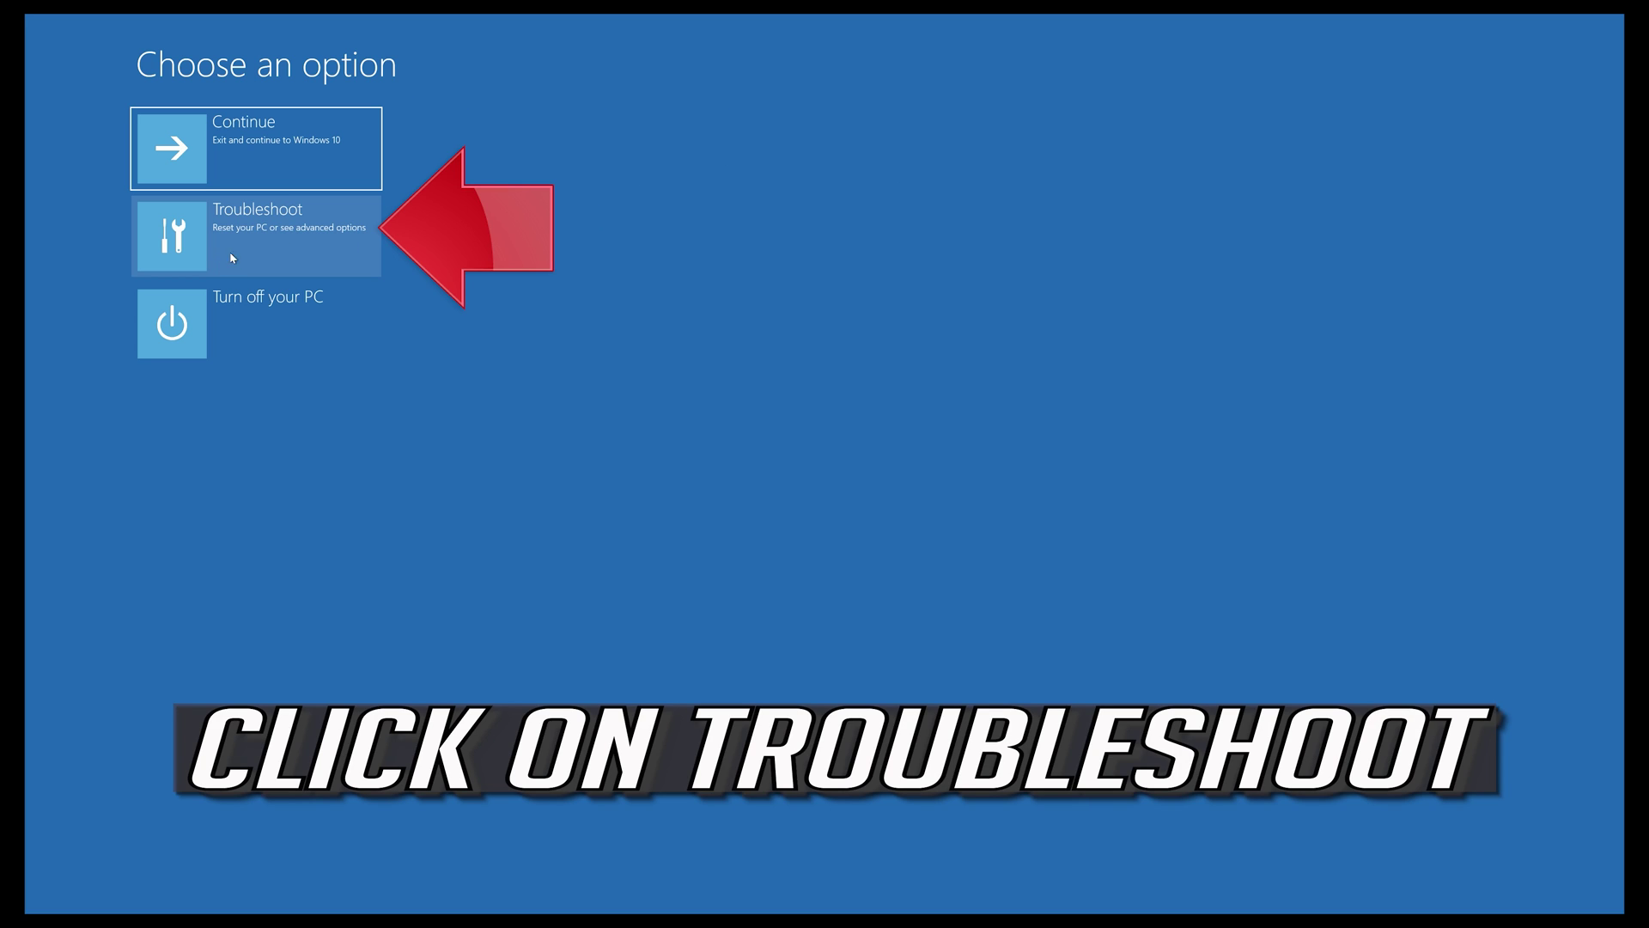
pyautogui.click(264, 243)
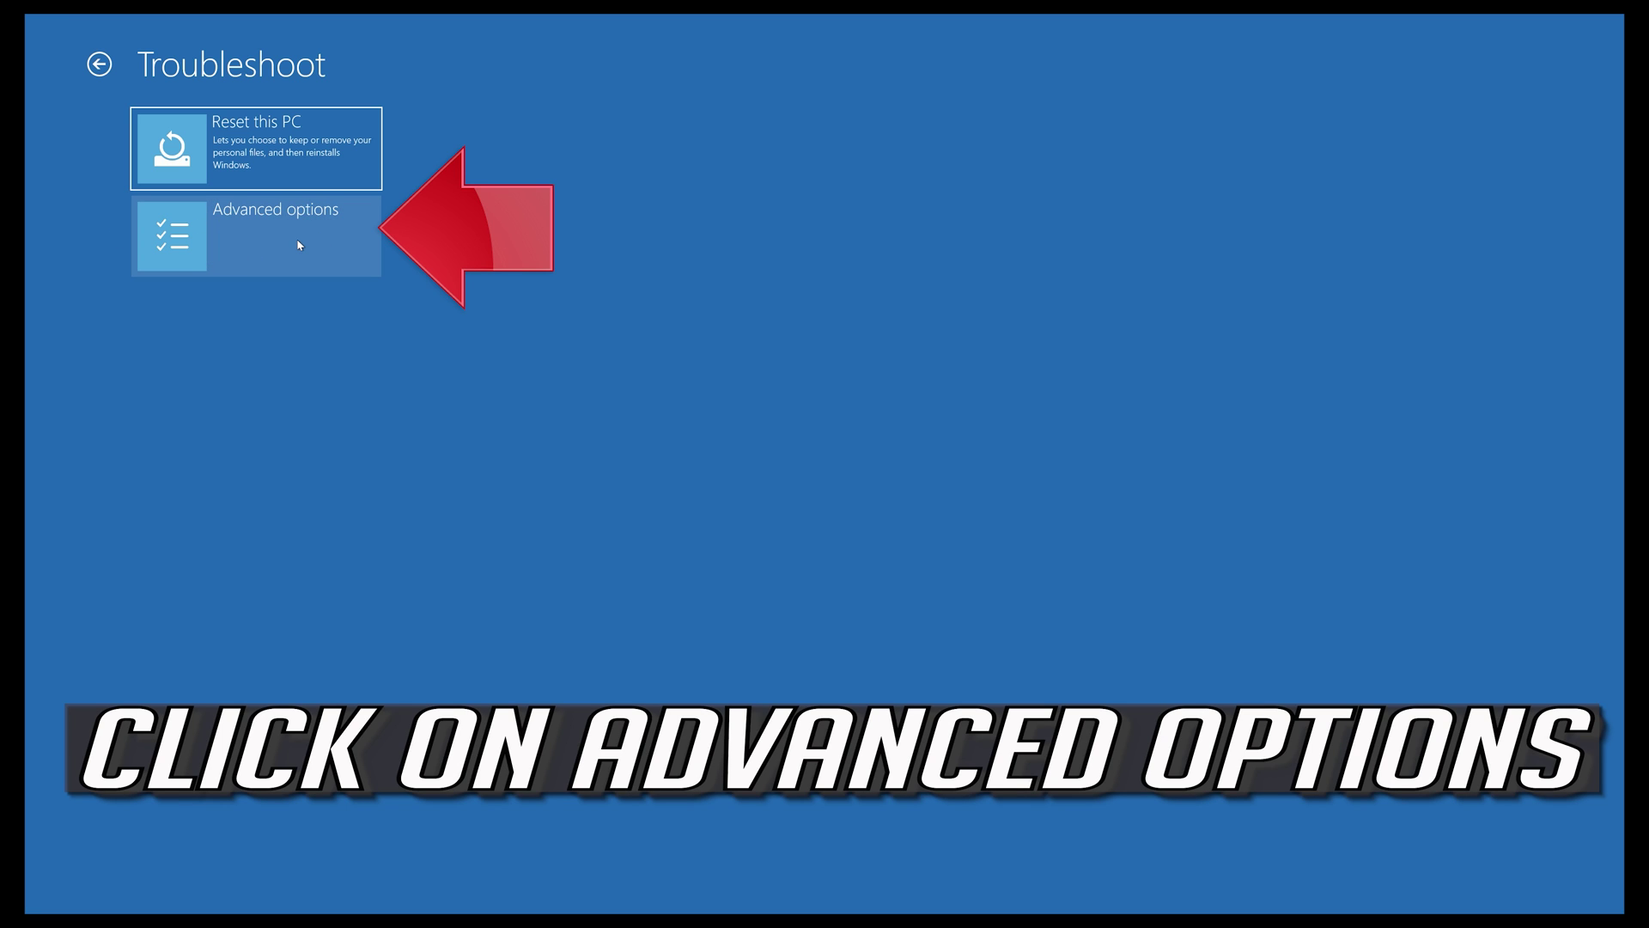
pyautogui.click(299, 245)
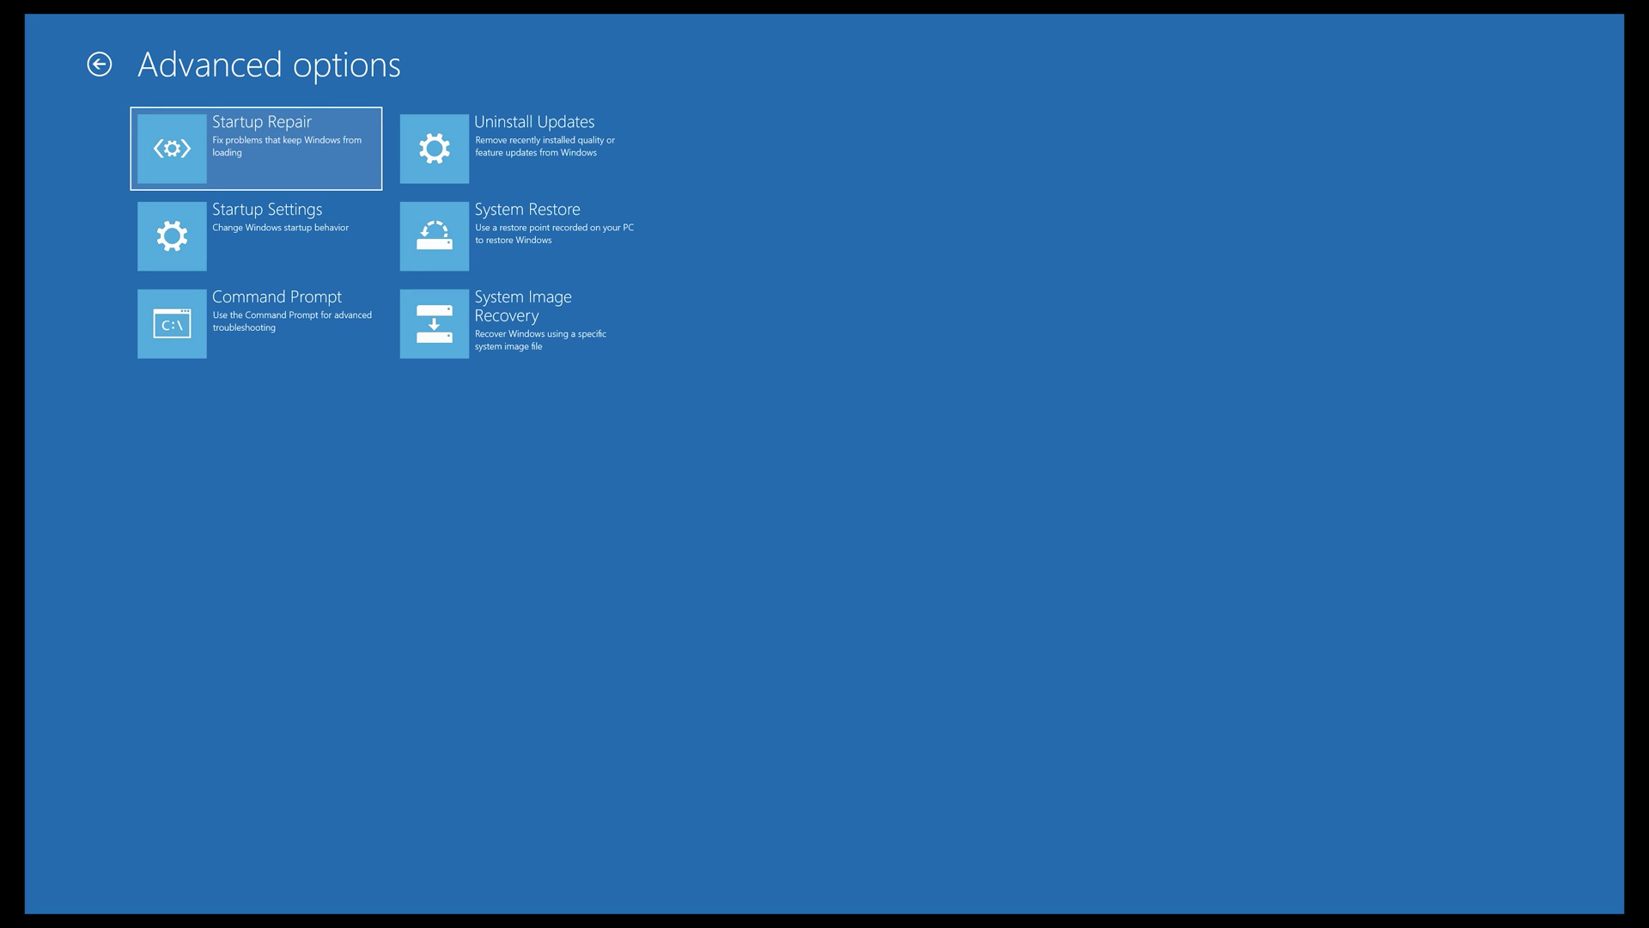
pyautogui.click(290, 146)
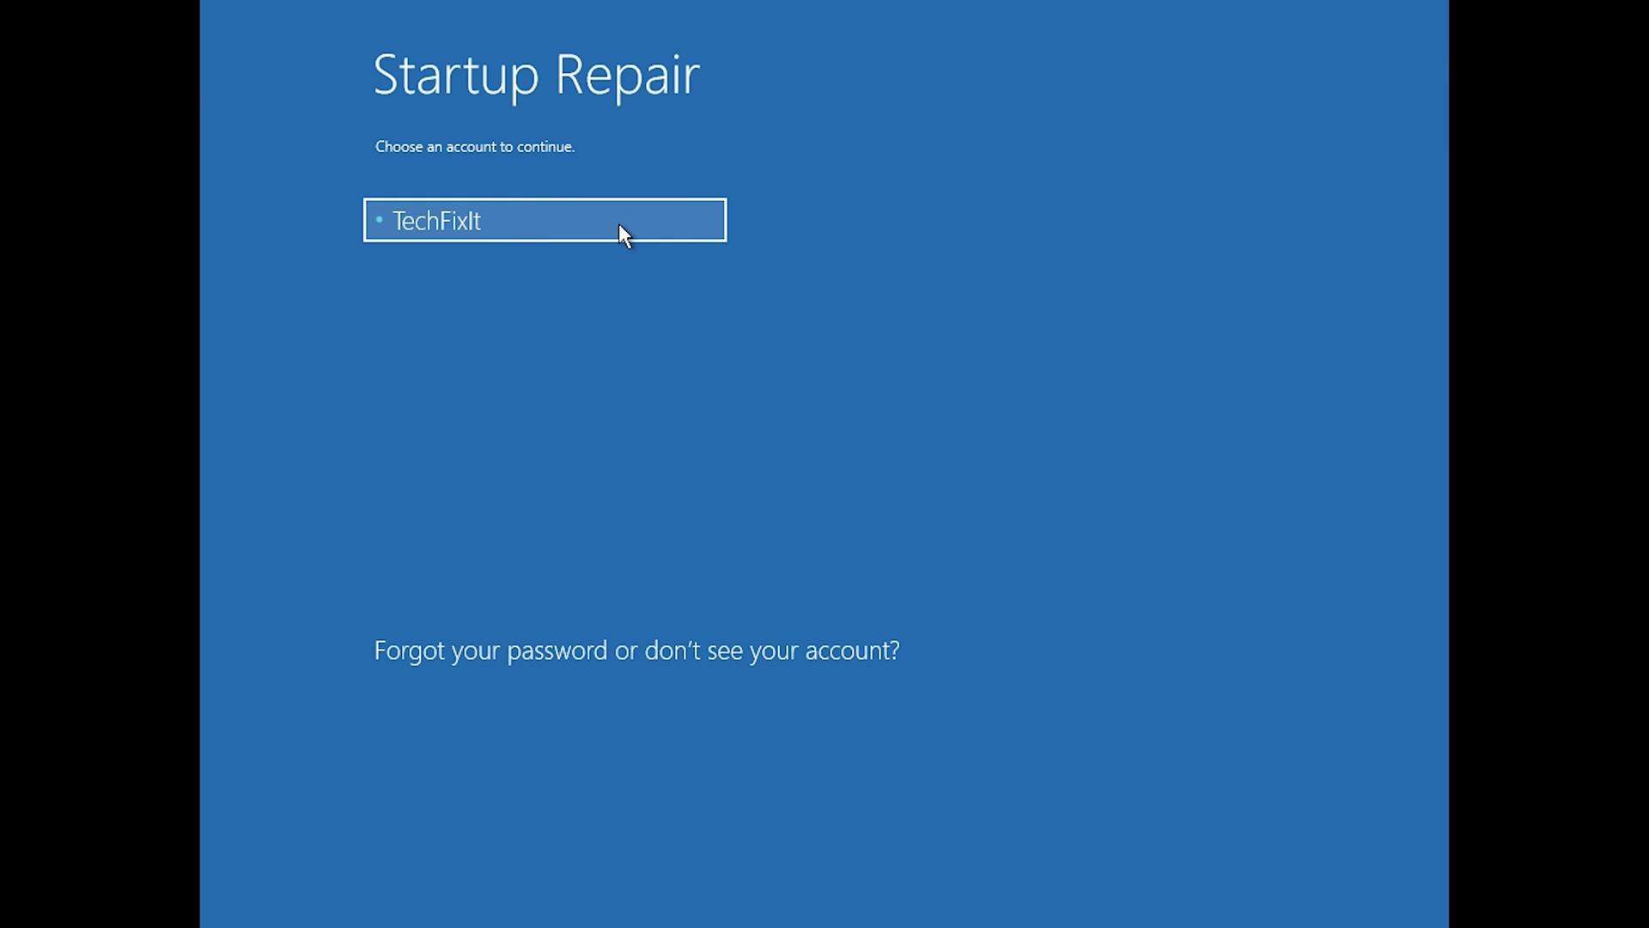
pyautogui.click(620, 225)
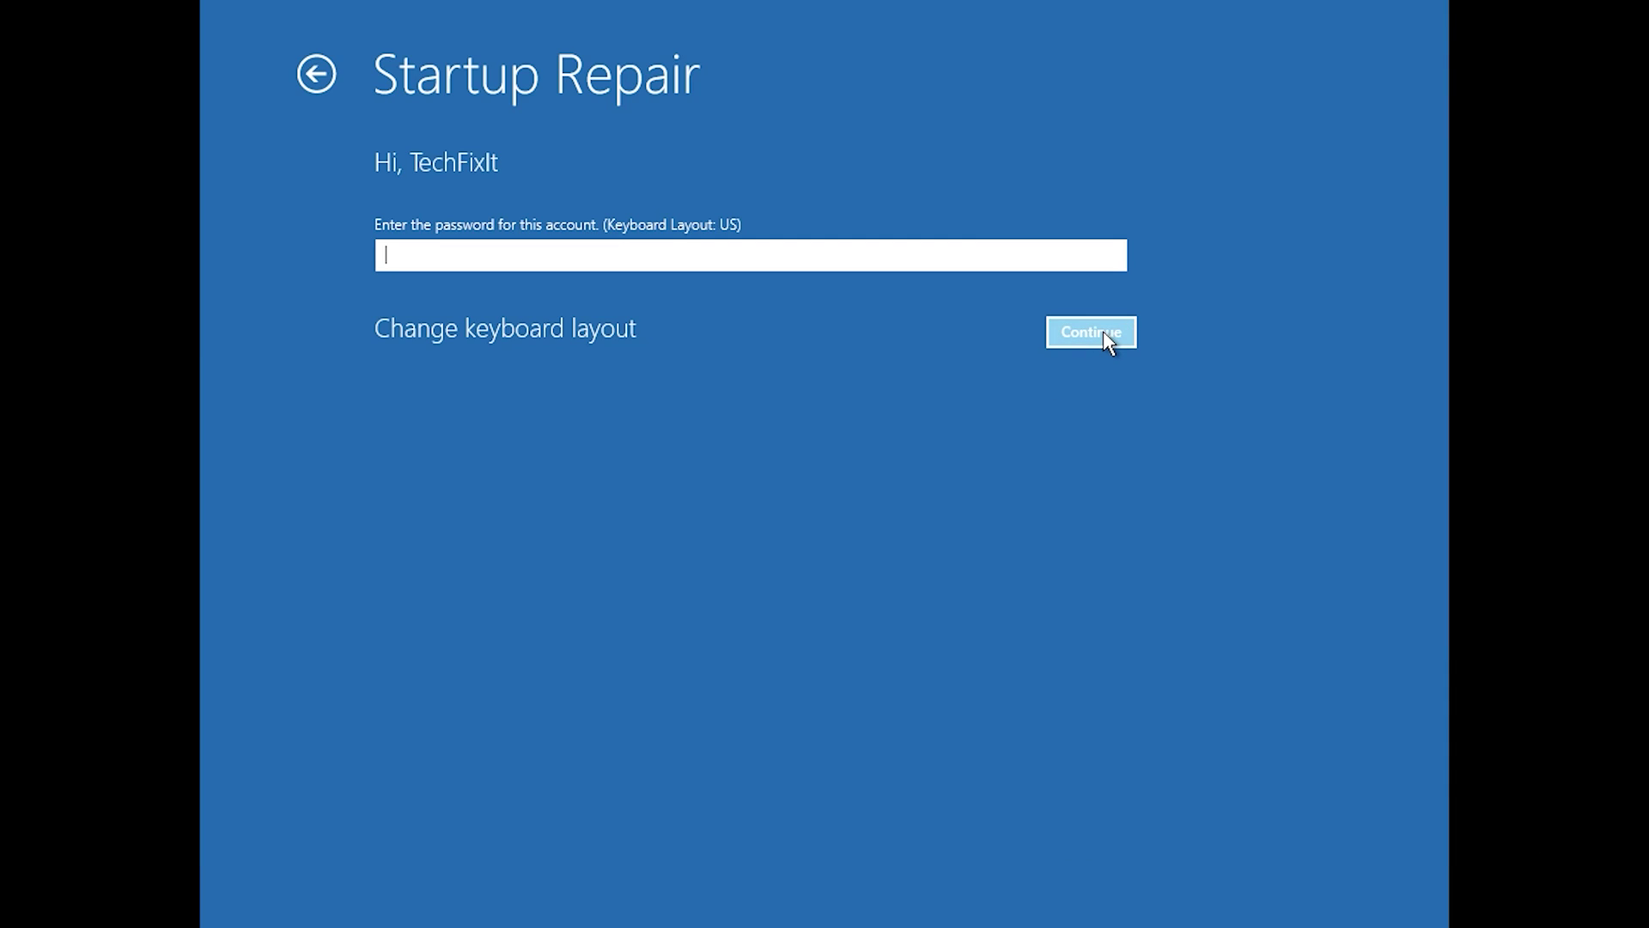
pyautogui.click(1103, 331)
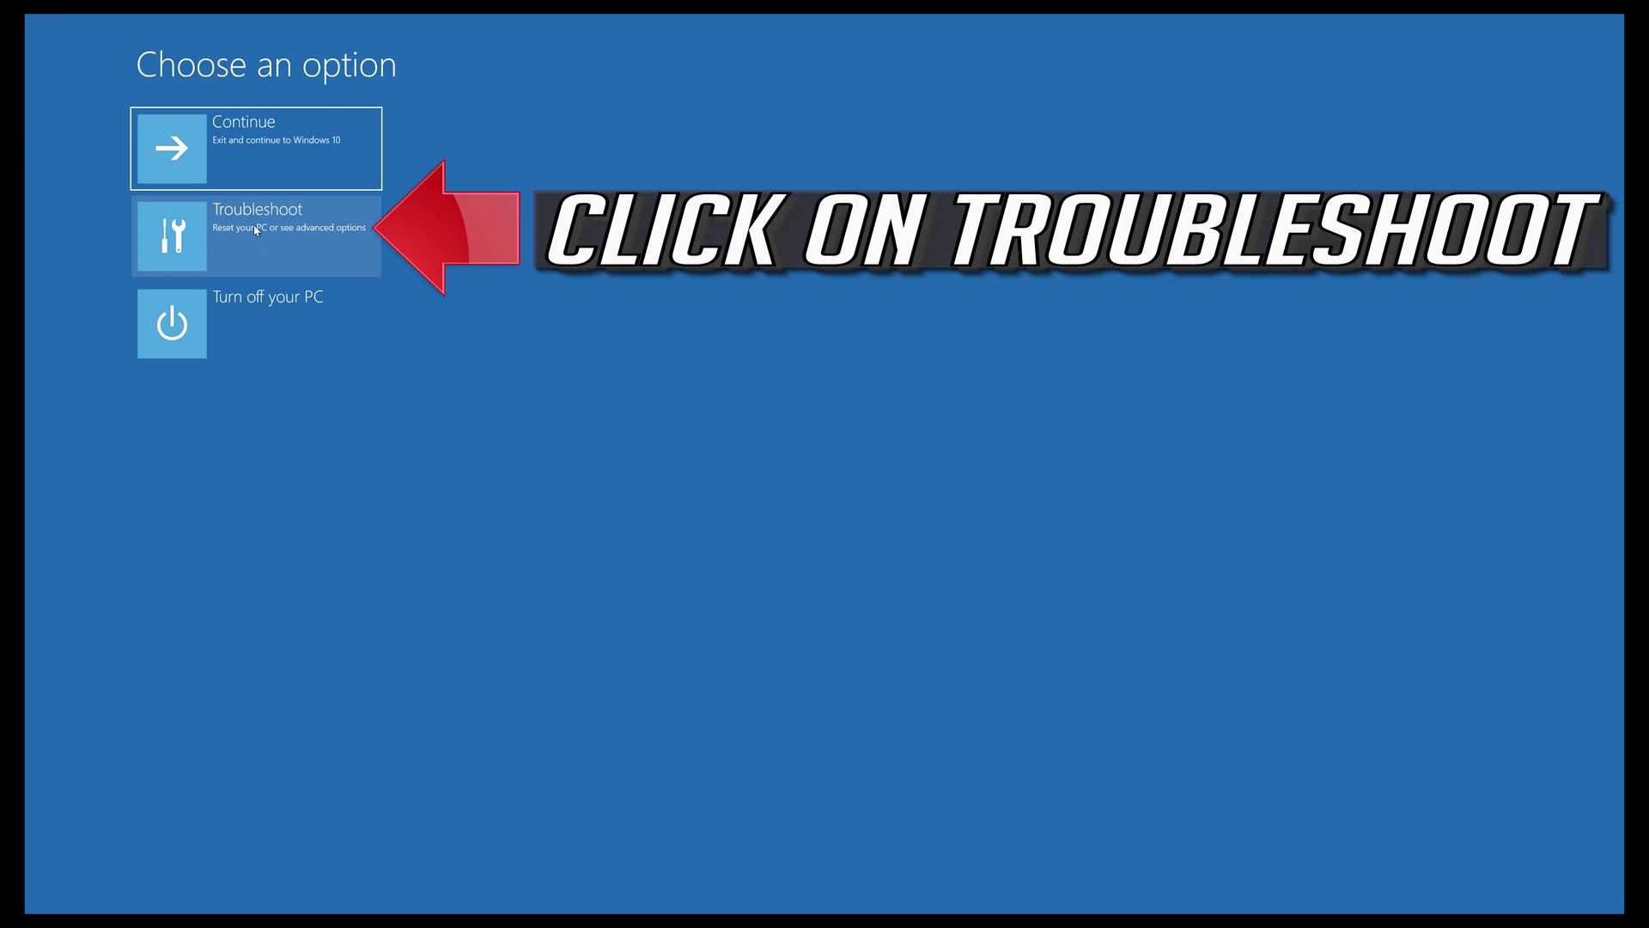
# Open Command Prompt from the advanced troubleshooting options, using the listed account with a blank password
pyautogui.click(245, 261)
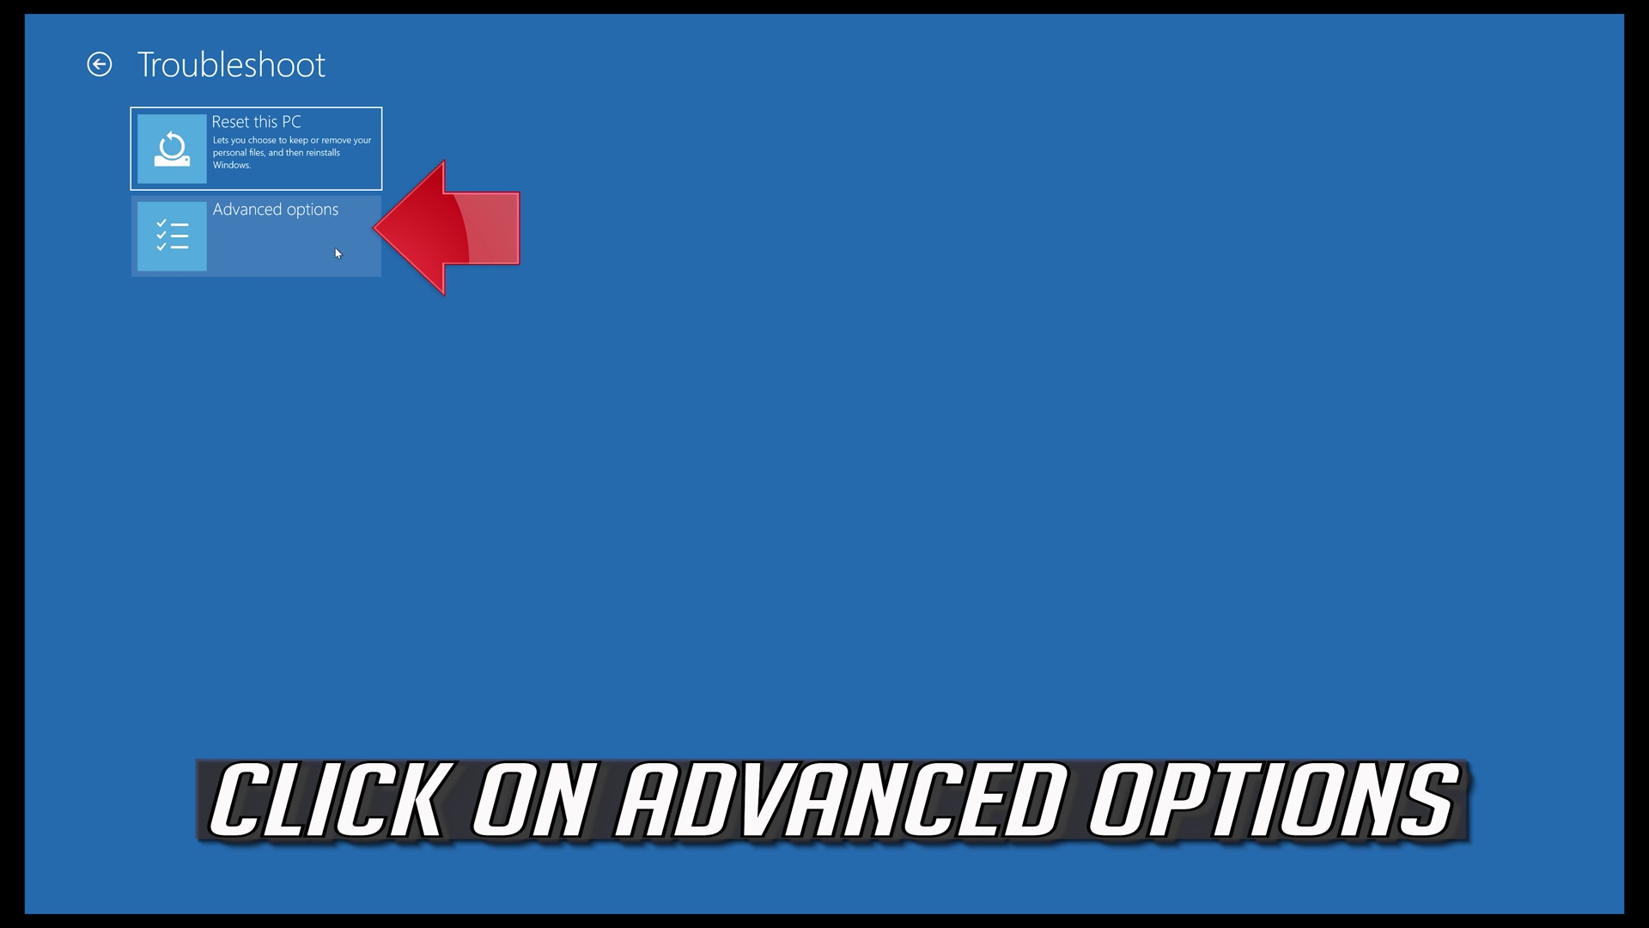
pyautogui.click(269, 248)
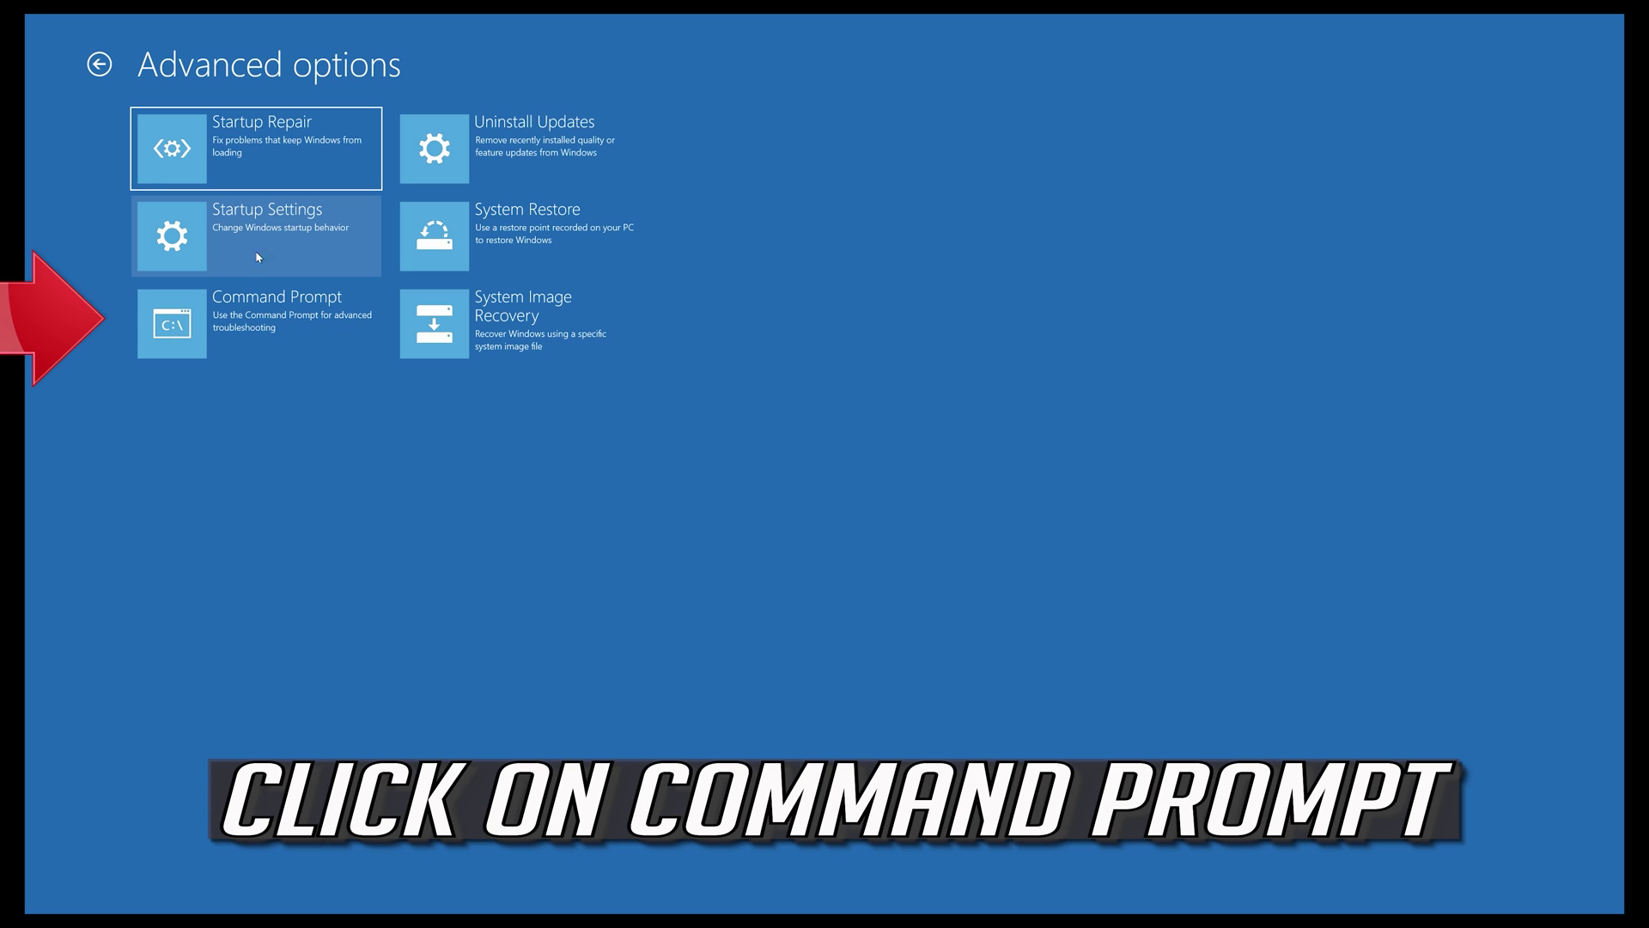
pyautogui.click(251, 354)
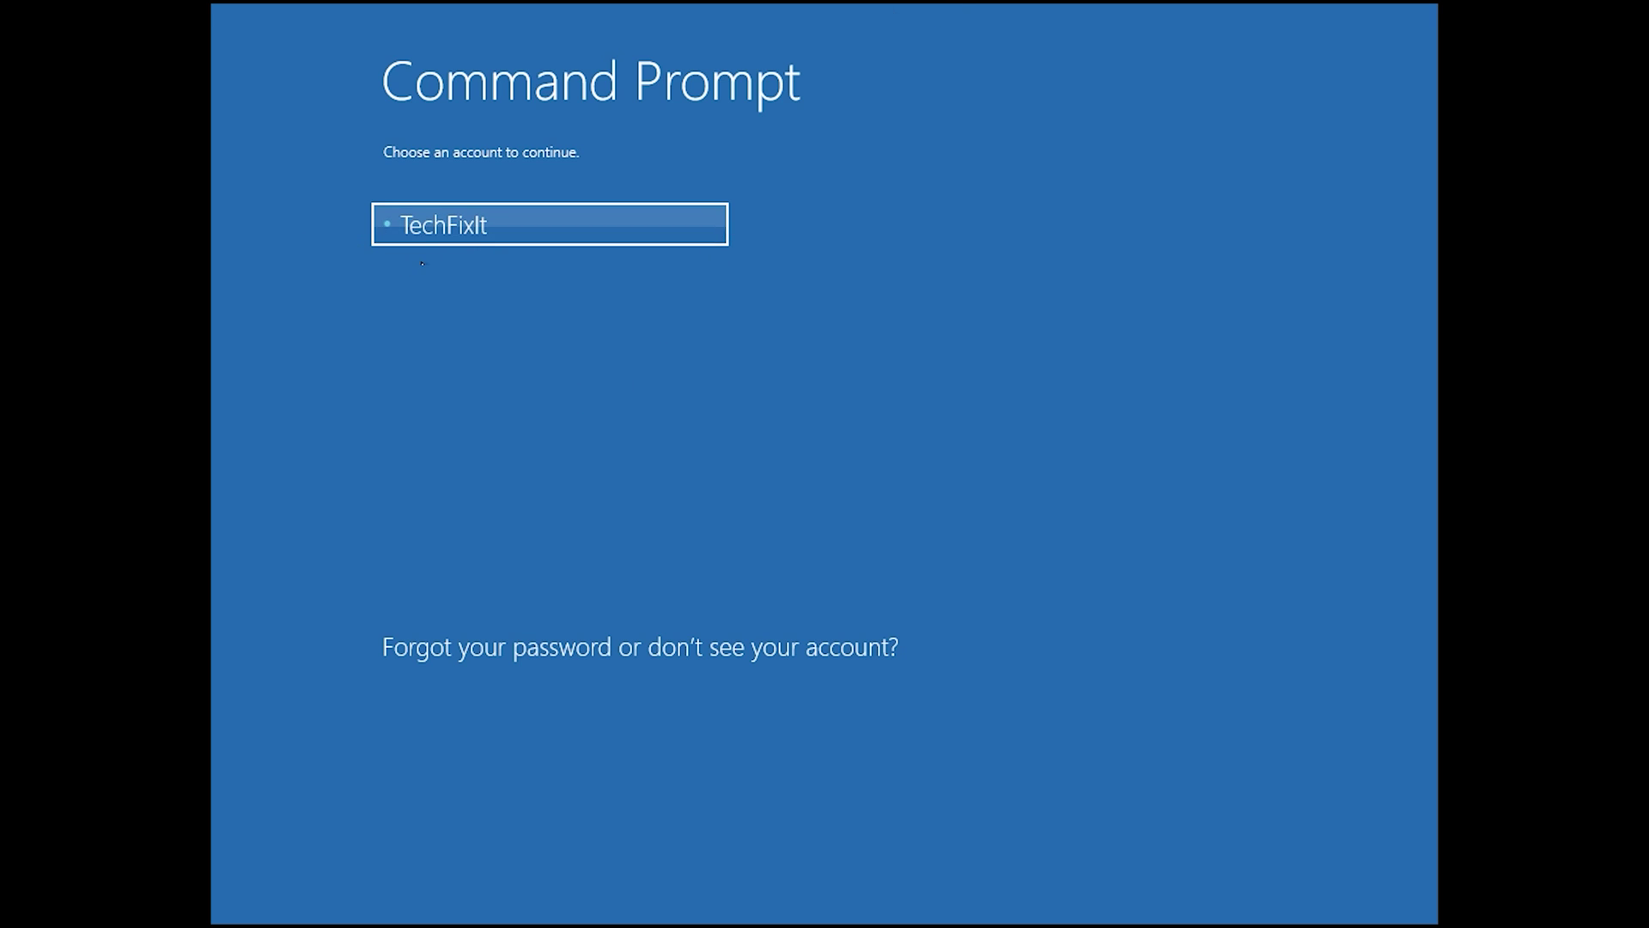
pyautogui.click(543, 235)
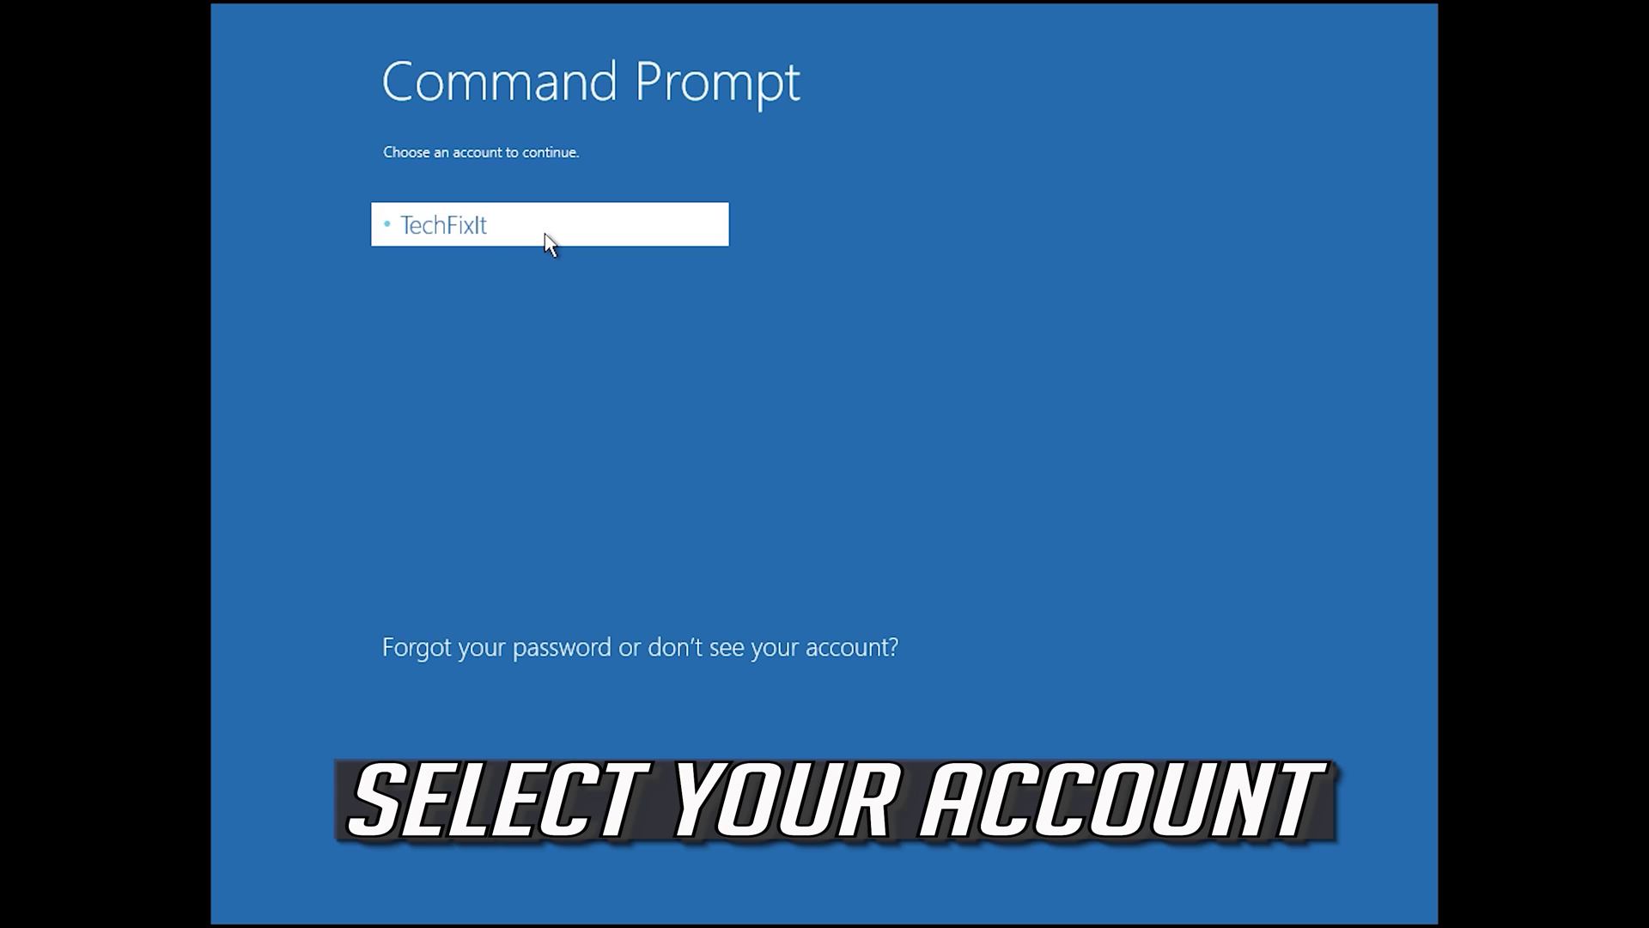
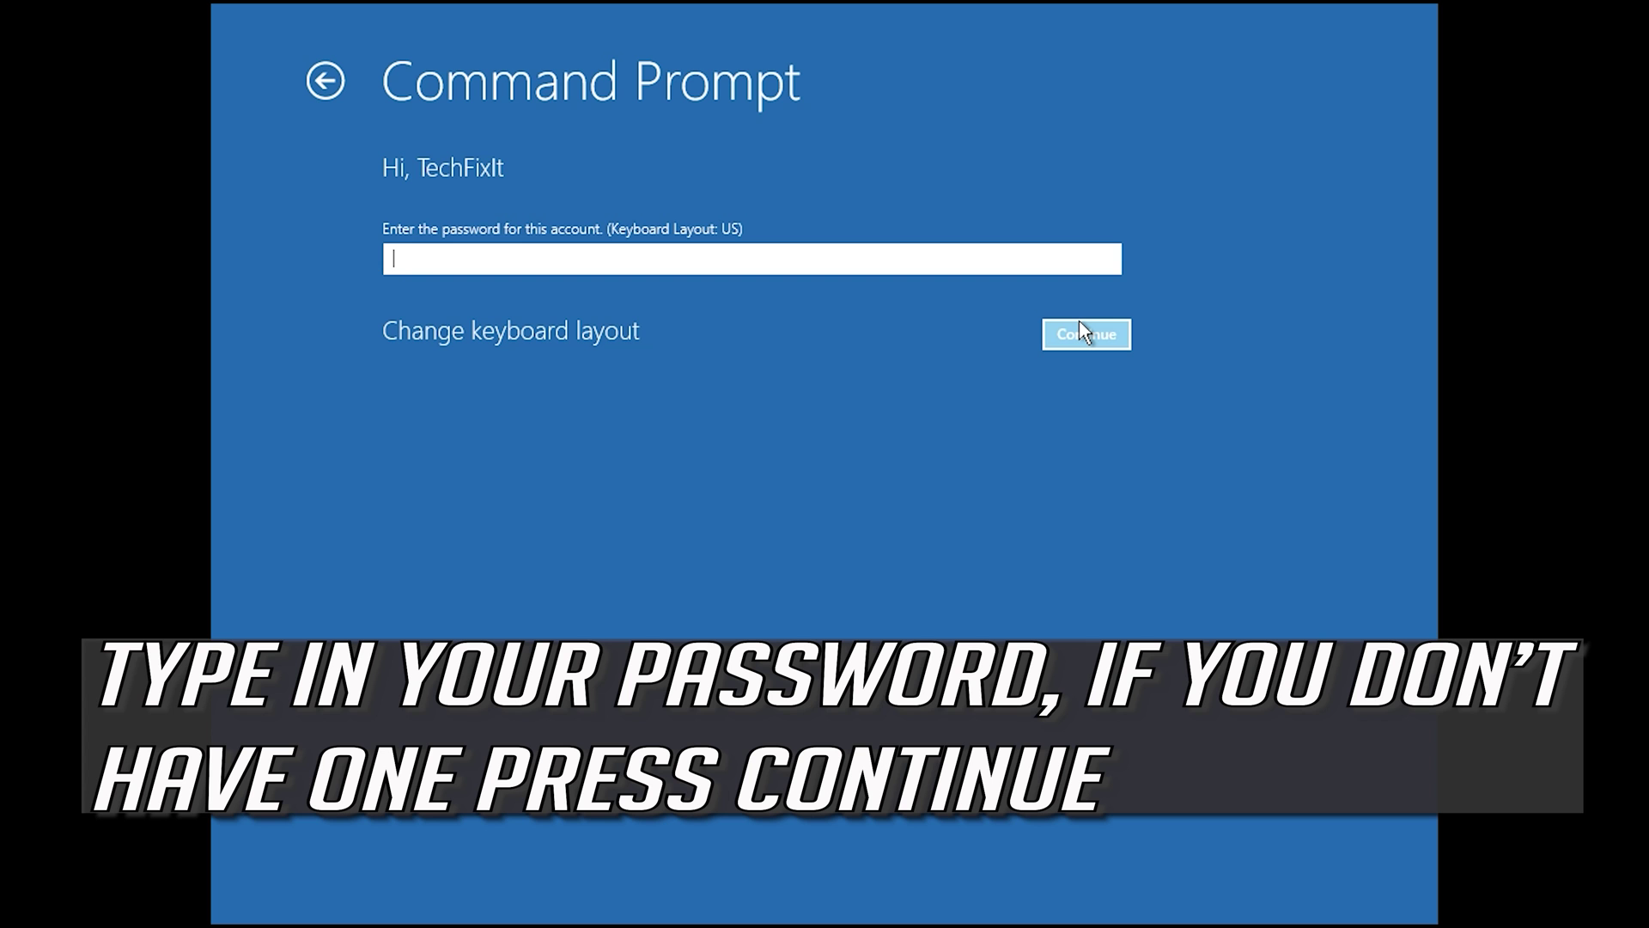
pyautogui.click(1086, 334)
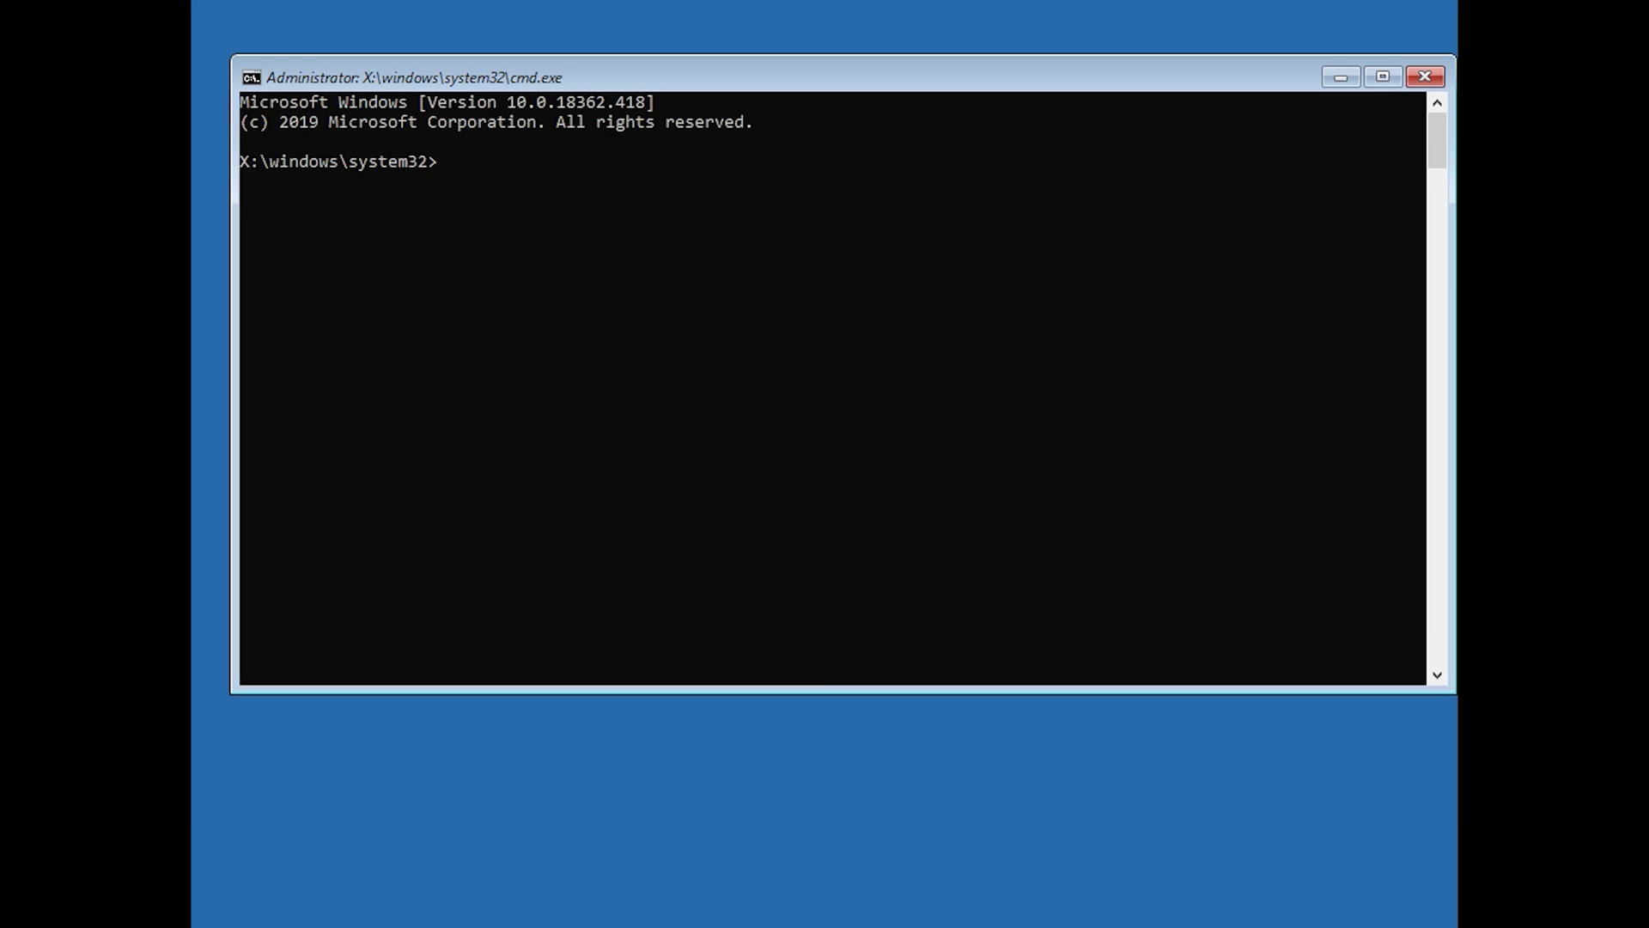
# Repair the master boot record with bootrec /fixmbr and try to repair the boot sector with bootrec /fixboot
pyautogui.write('bootrec')
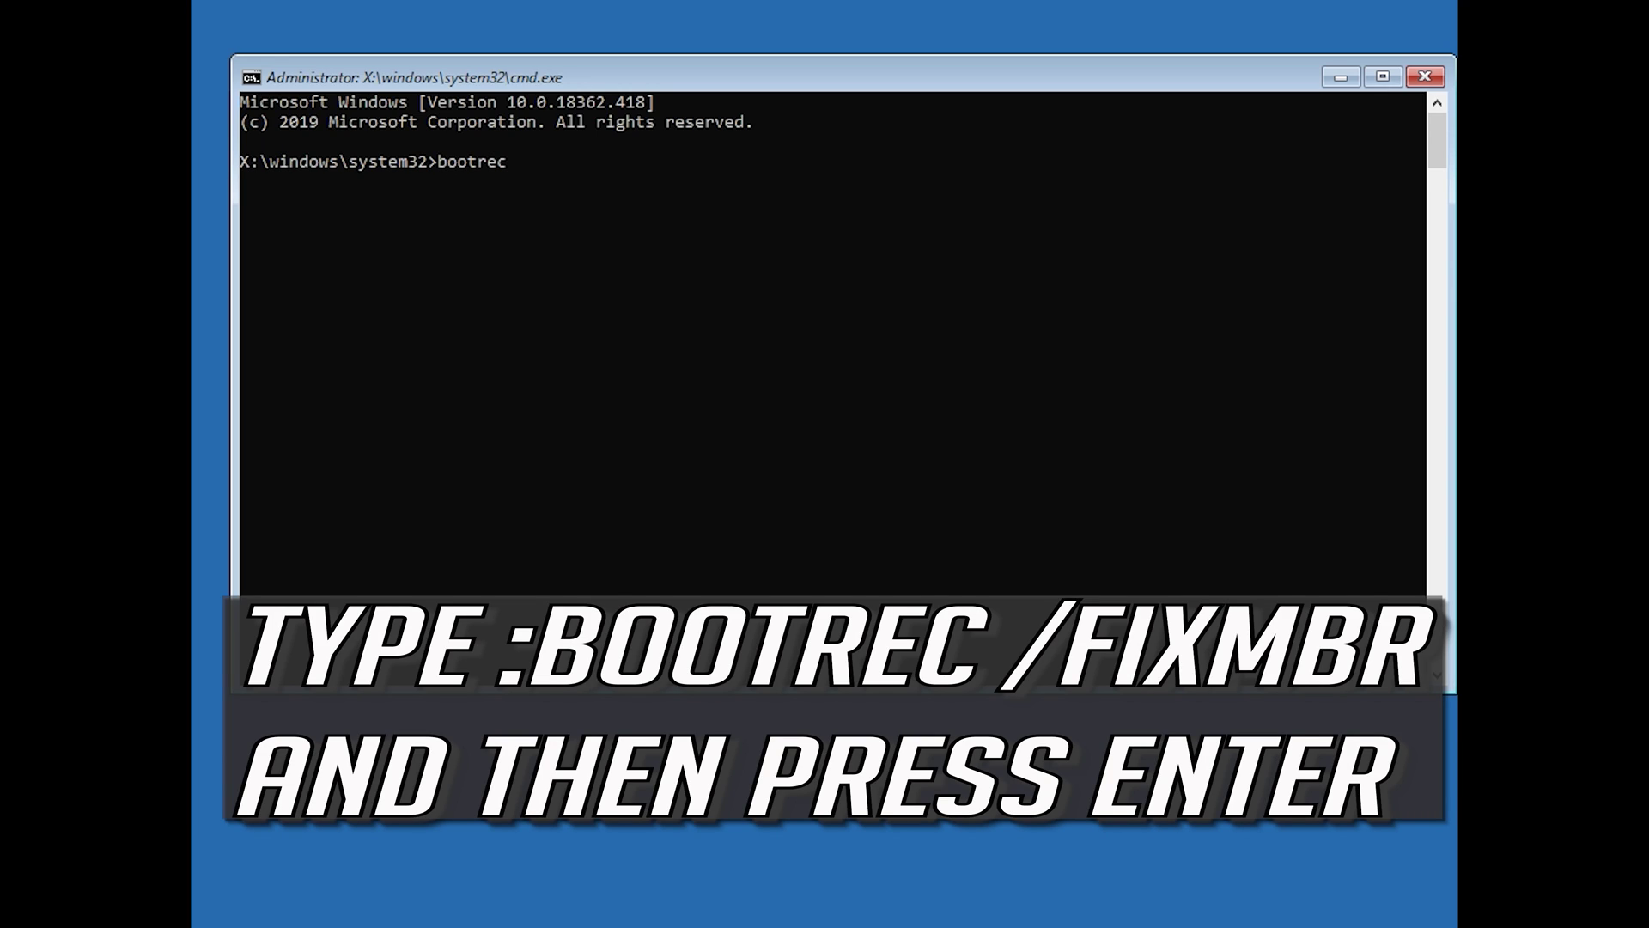
pyautogui.write(' /fixmbr')
pyautogui.press('Return')
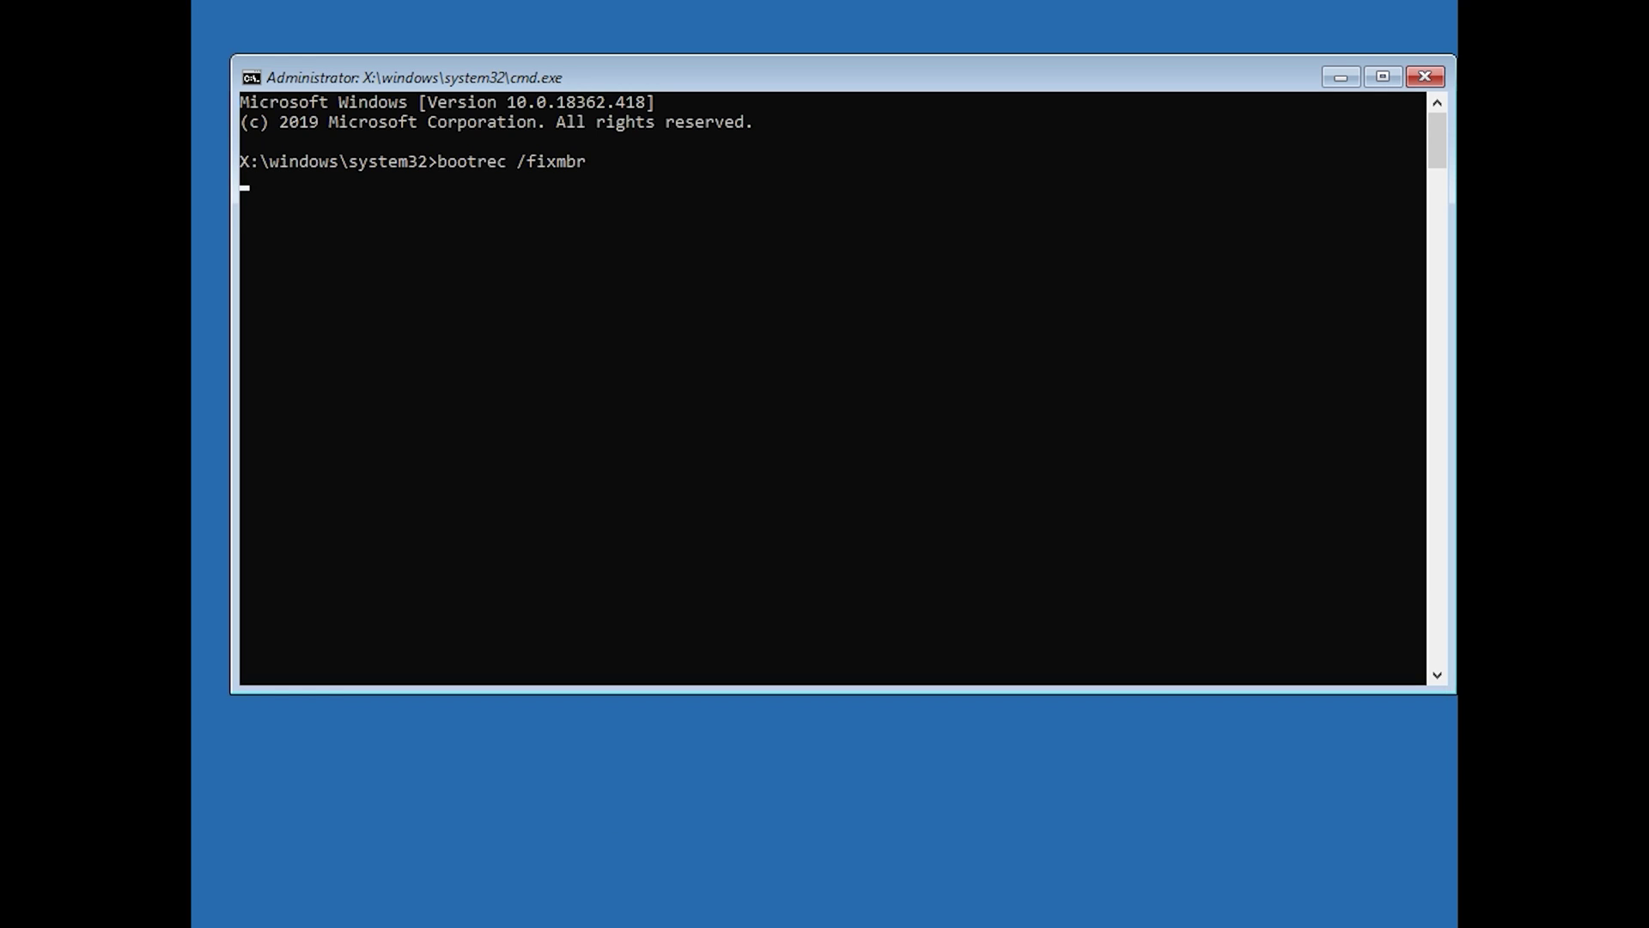
pyautogui.write('bootrec')
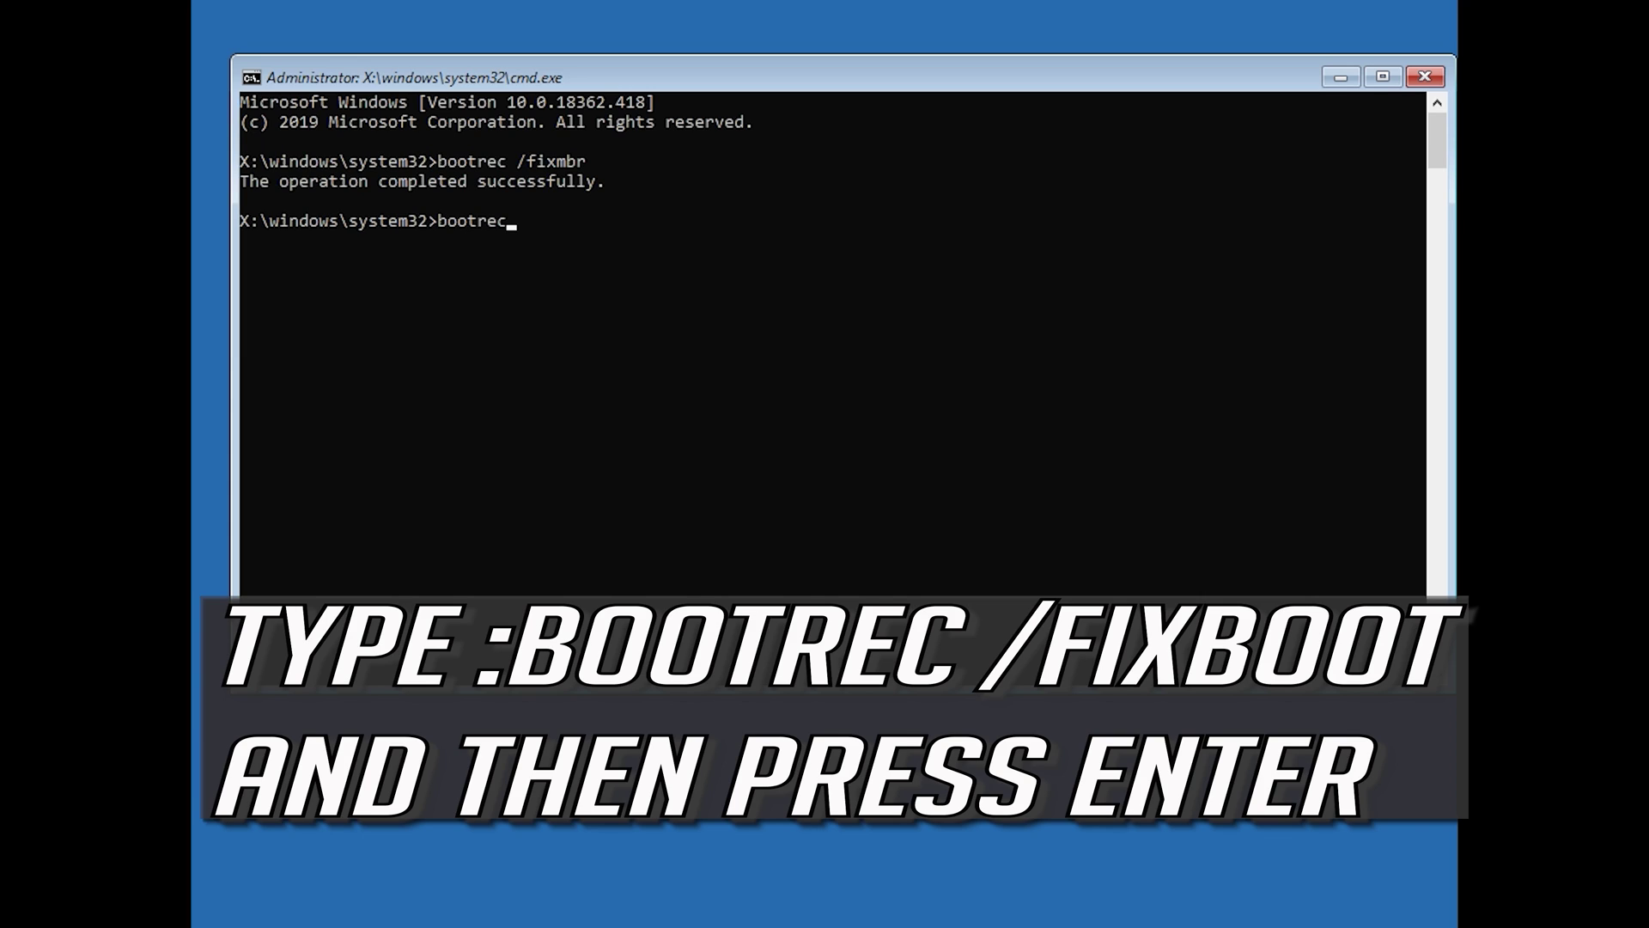
pyautogui.write(' /fixboot')
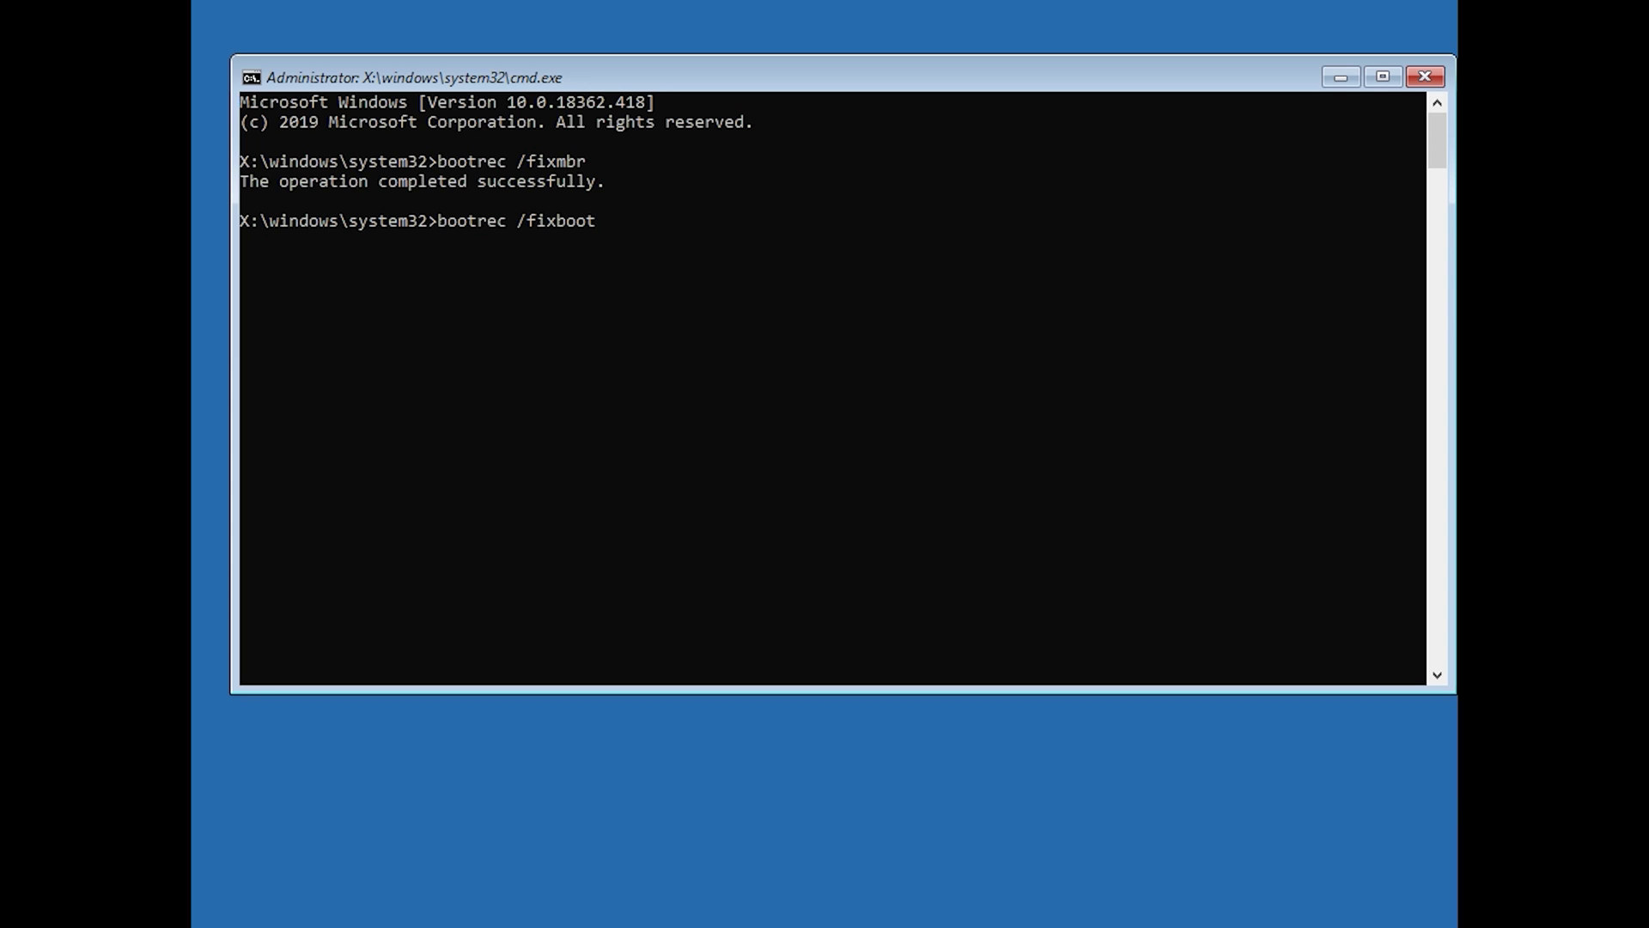
pyautogui.press('Return')
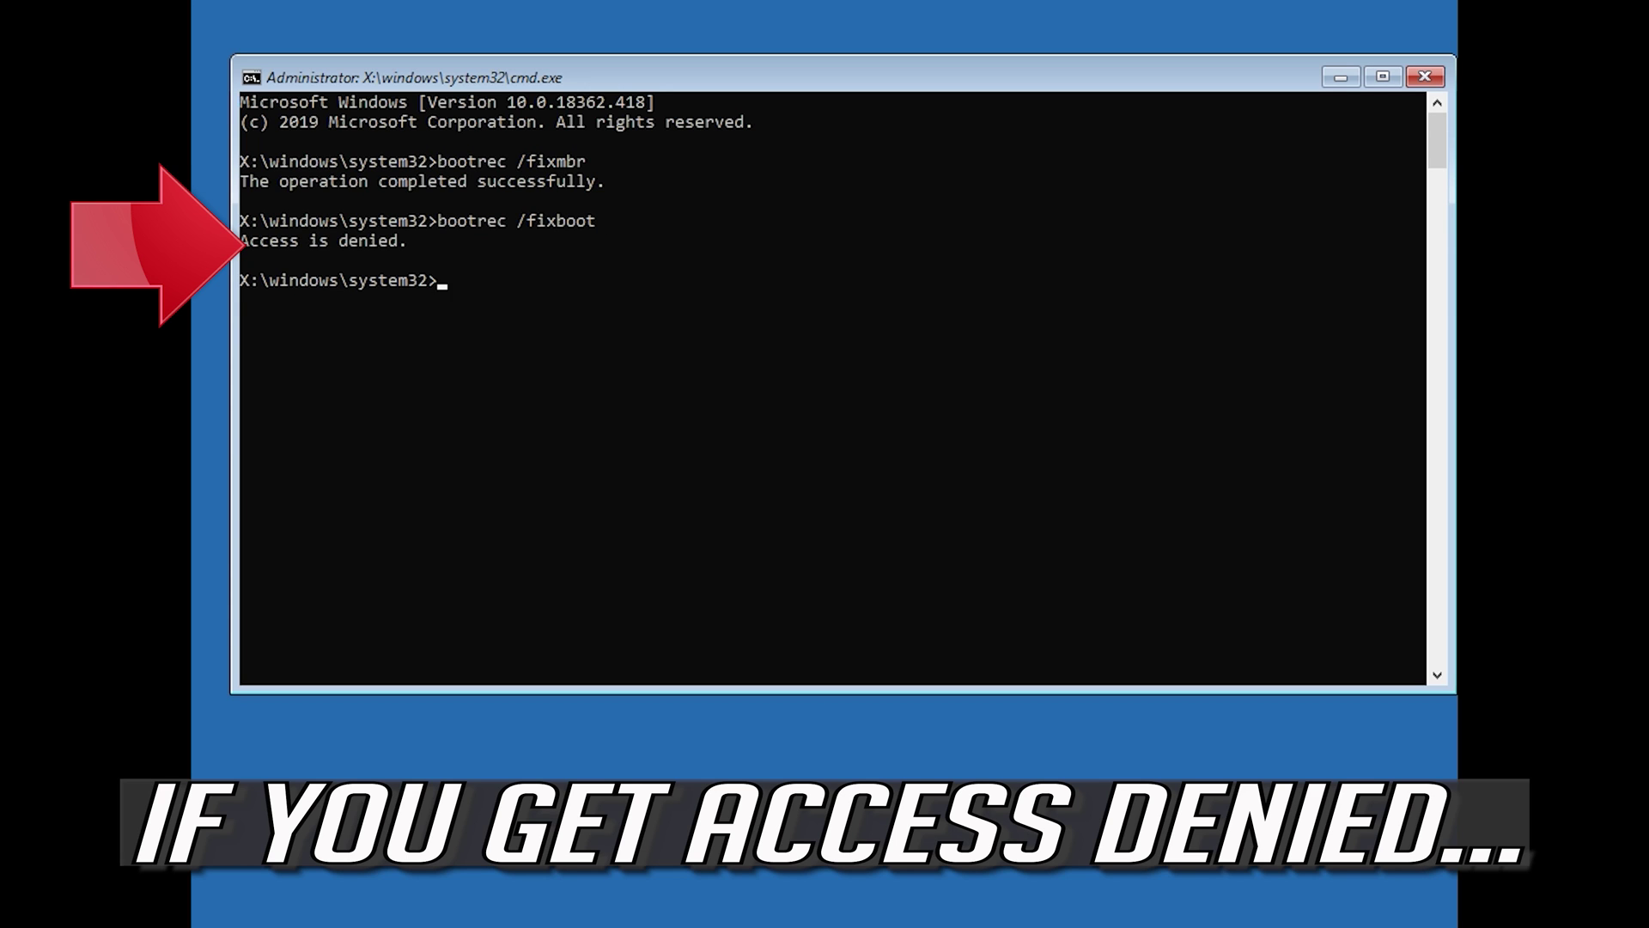
# Update the system partition's boot code with bootsect /nt60 sys and run bootrec /fixboot again
pyautogui.write('b')
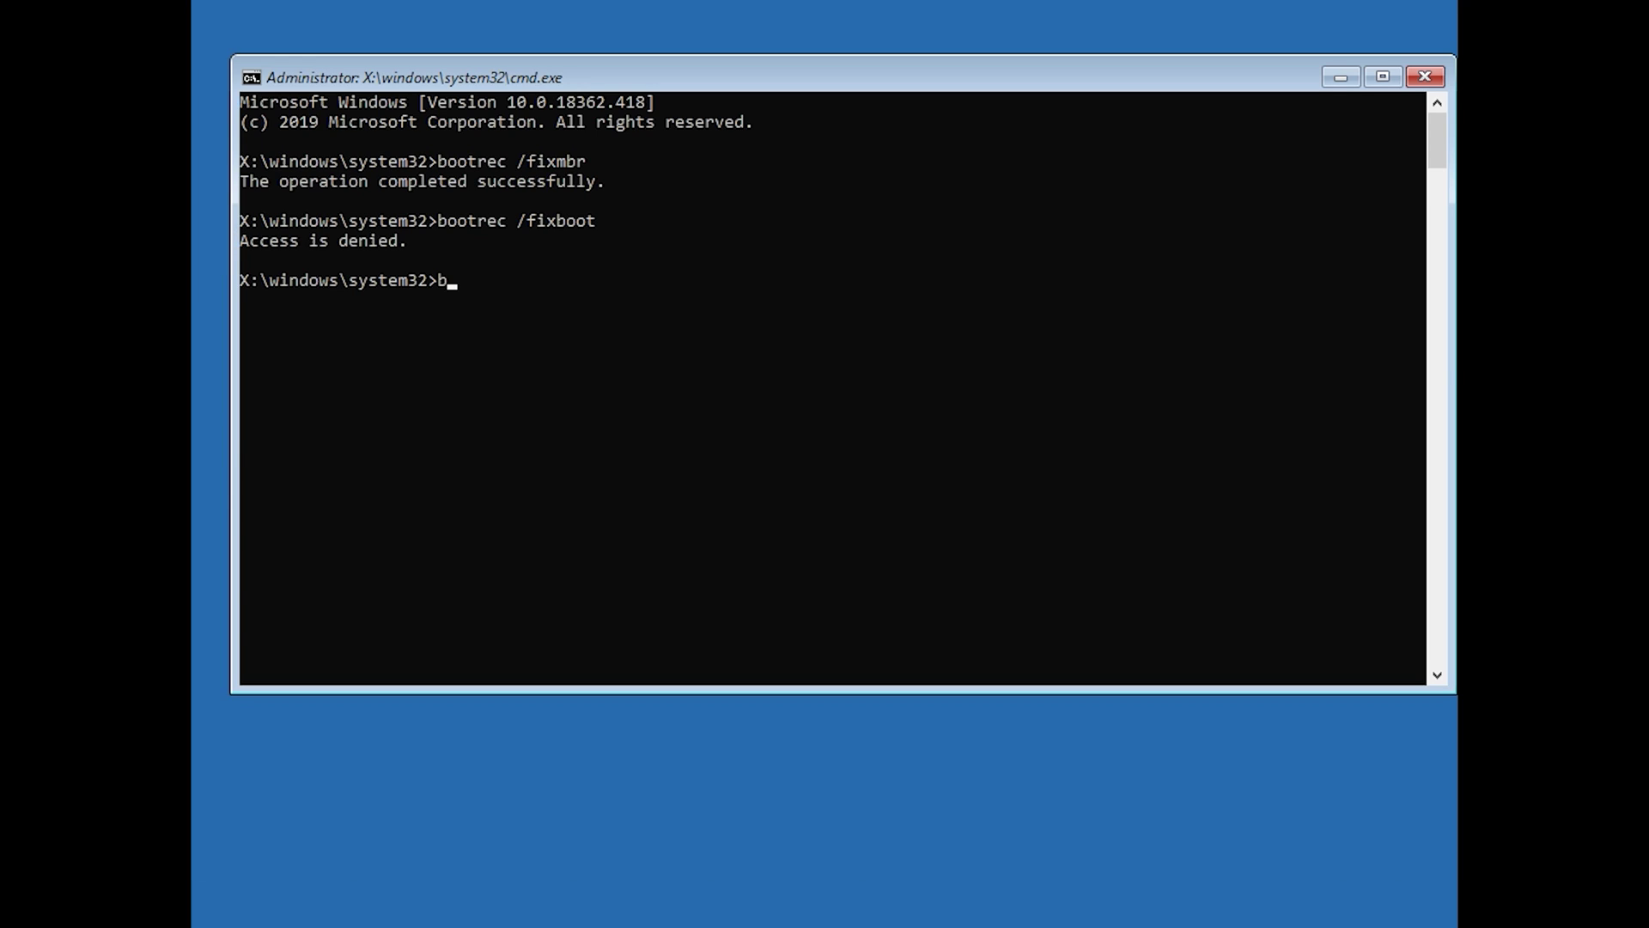
pyautogui.write('ootsect')
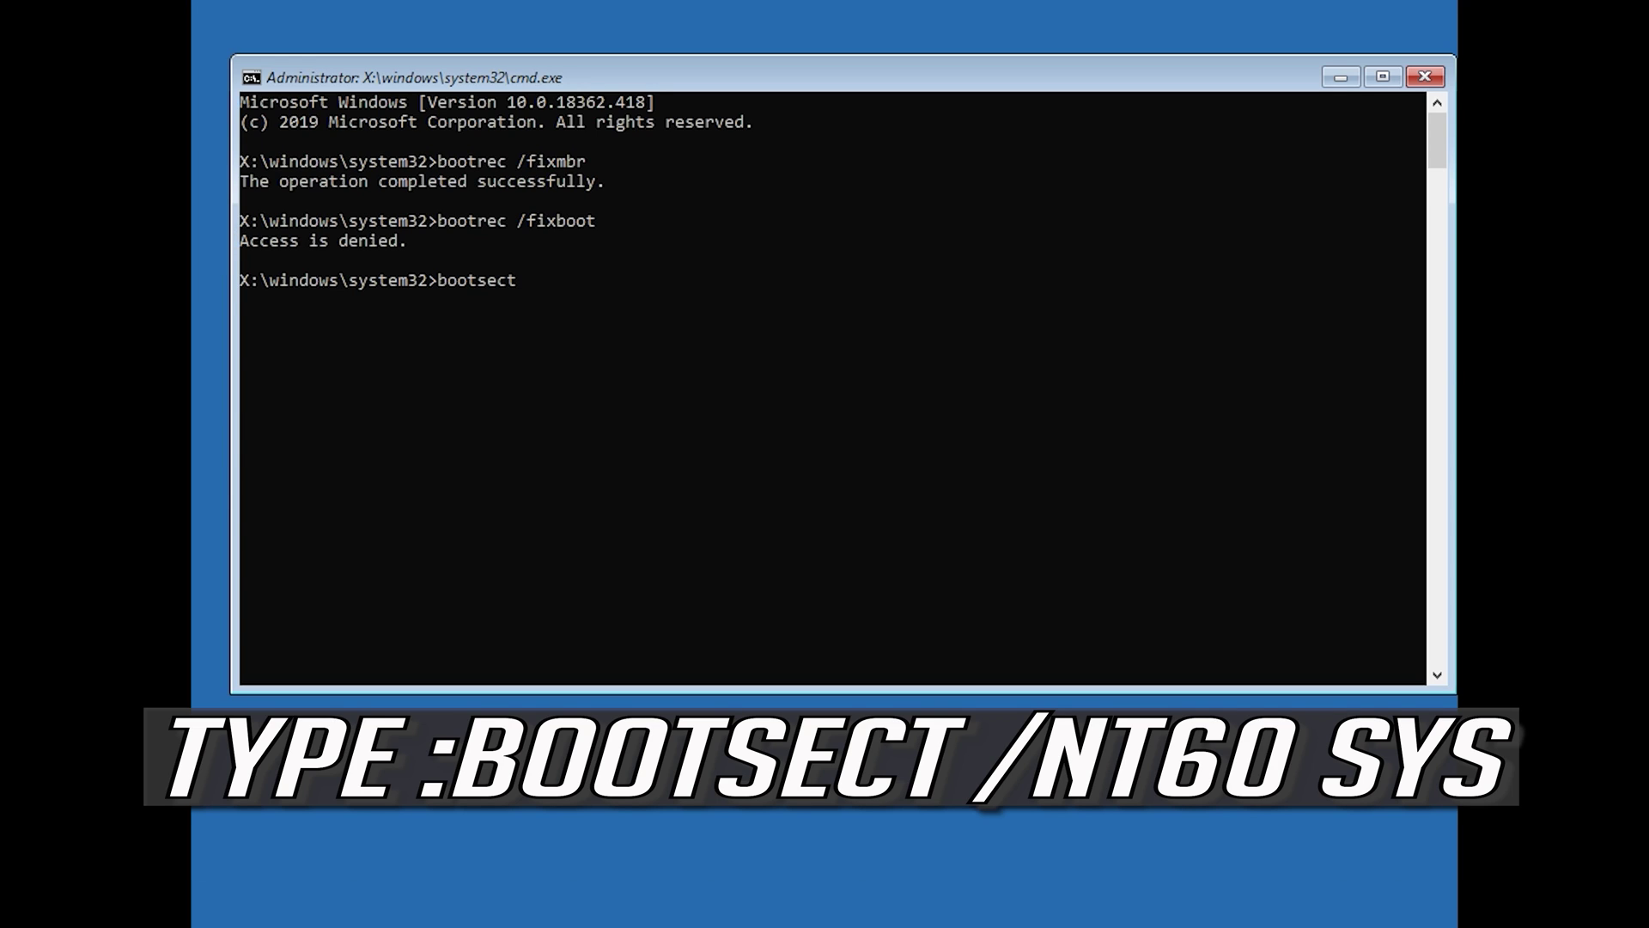
pyautogui.write(' /nt60 sys')
pyautogui.press('Return')
pyautogui.write('boot')
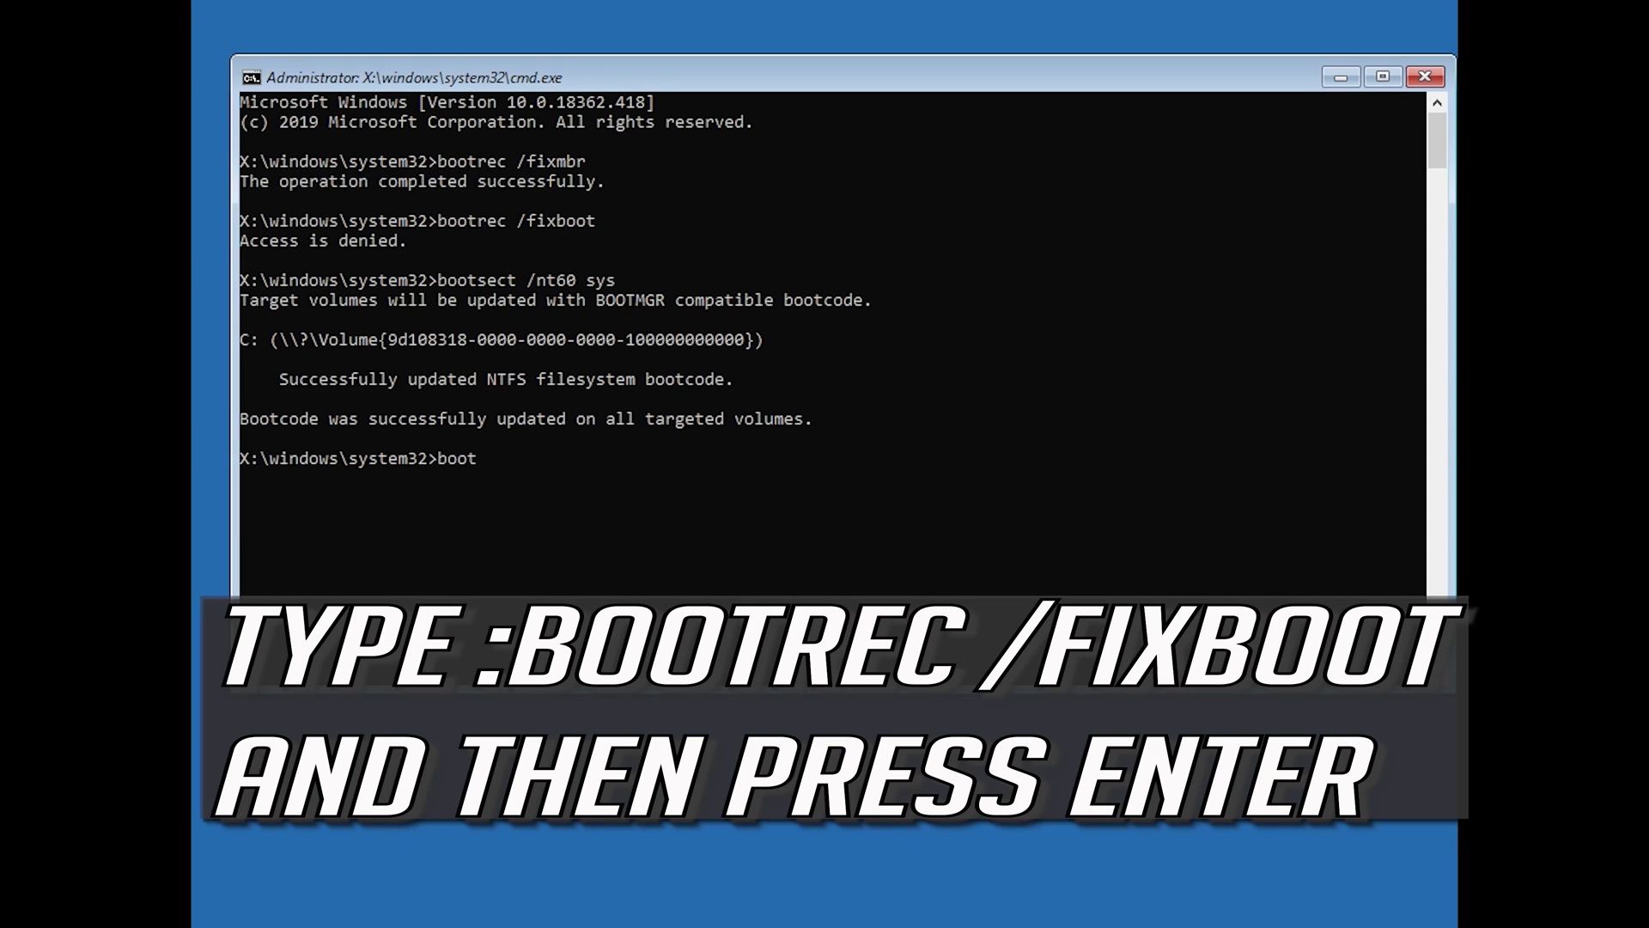
pyautogui.write('rec /fixboot')
pyautogui.press('Return')
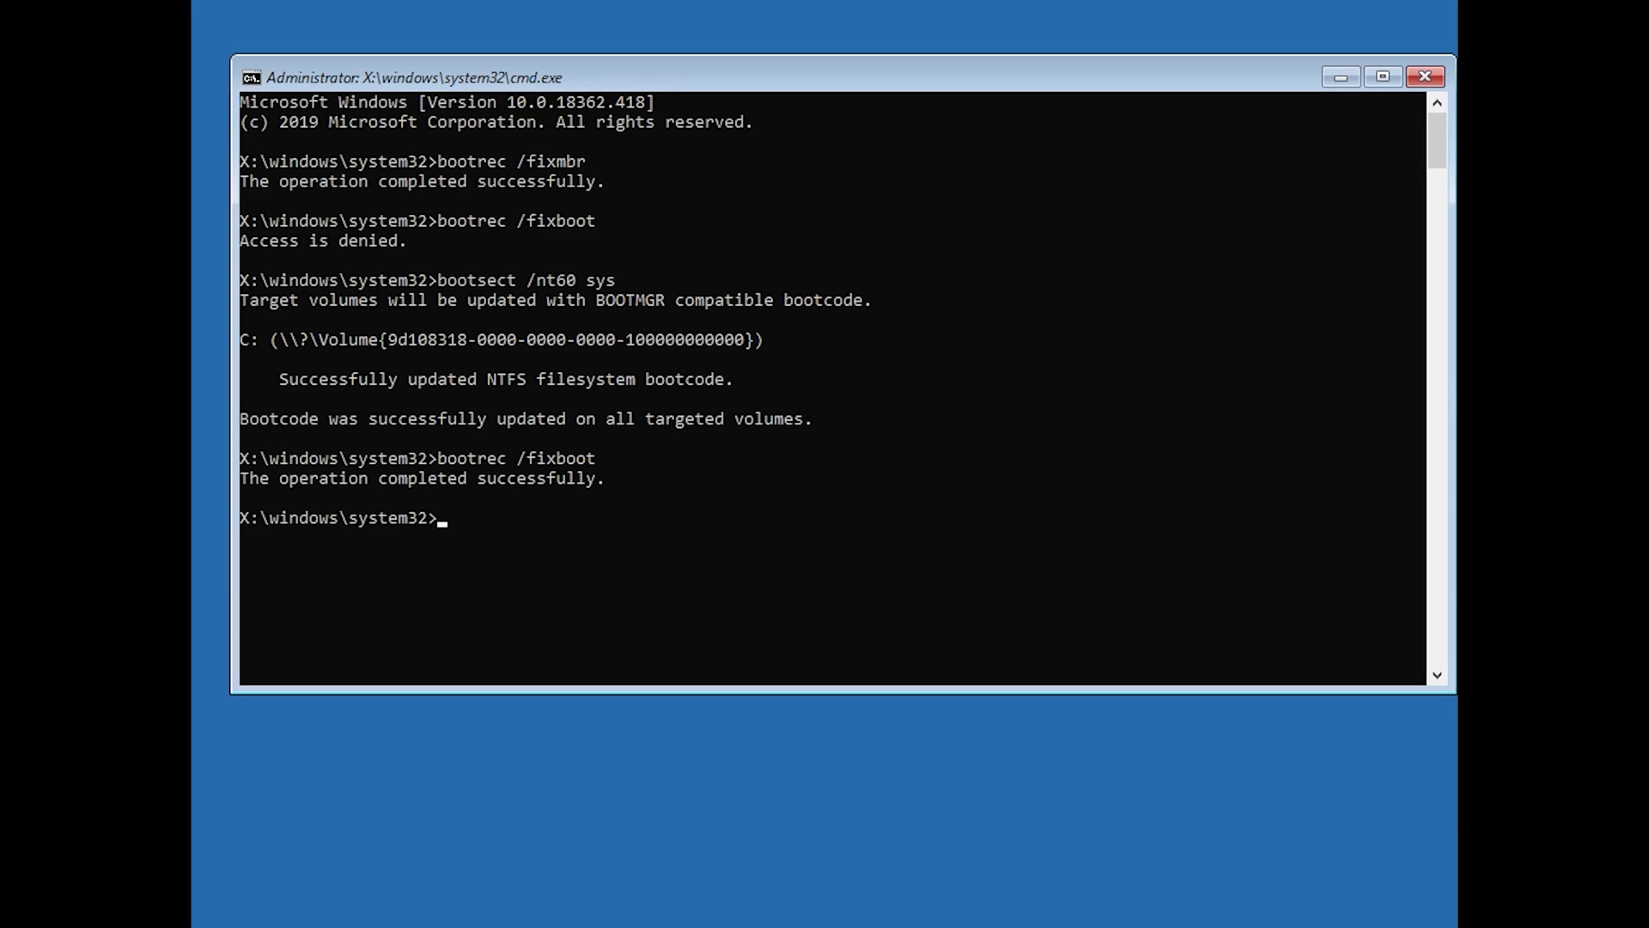
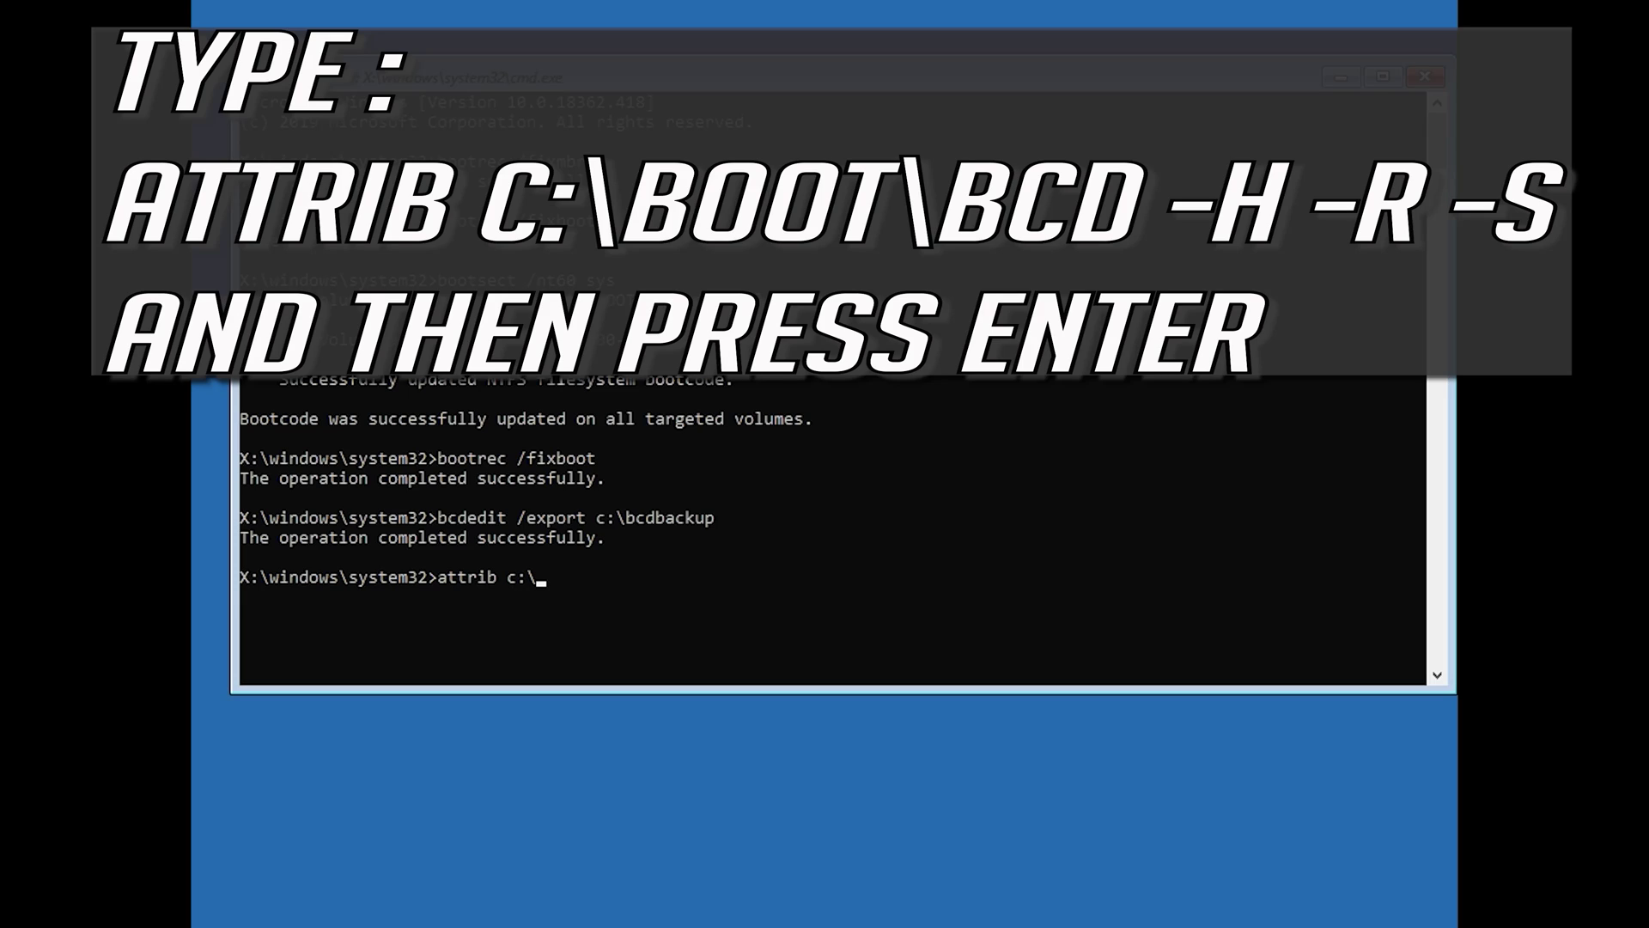
# Clear the hidden, read-only and system attributes of c:\boot\bcd with attrib -h -r -s, and rename the file to bcd.old
pyautogui.write('boot\\bcd -h -r -s')
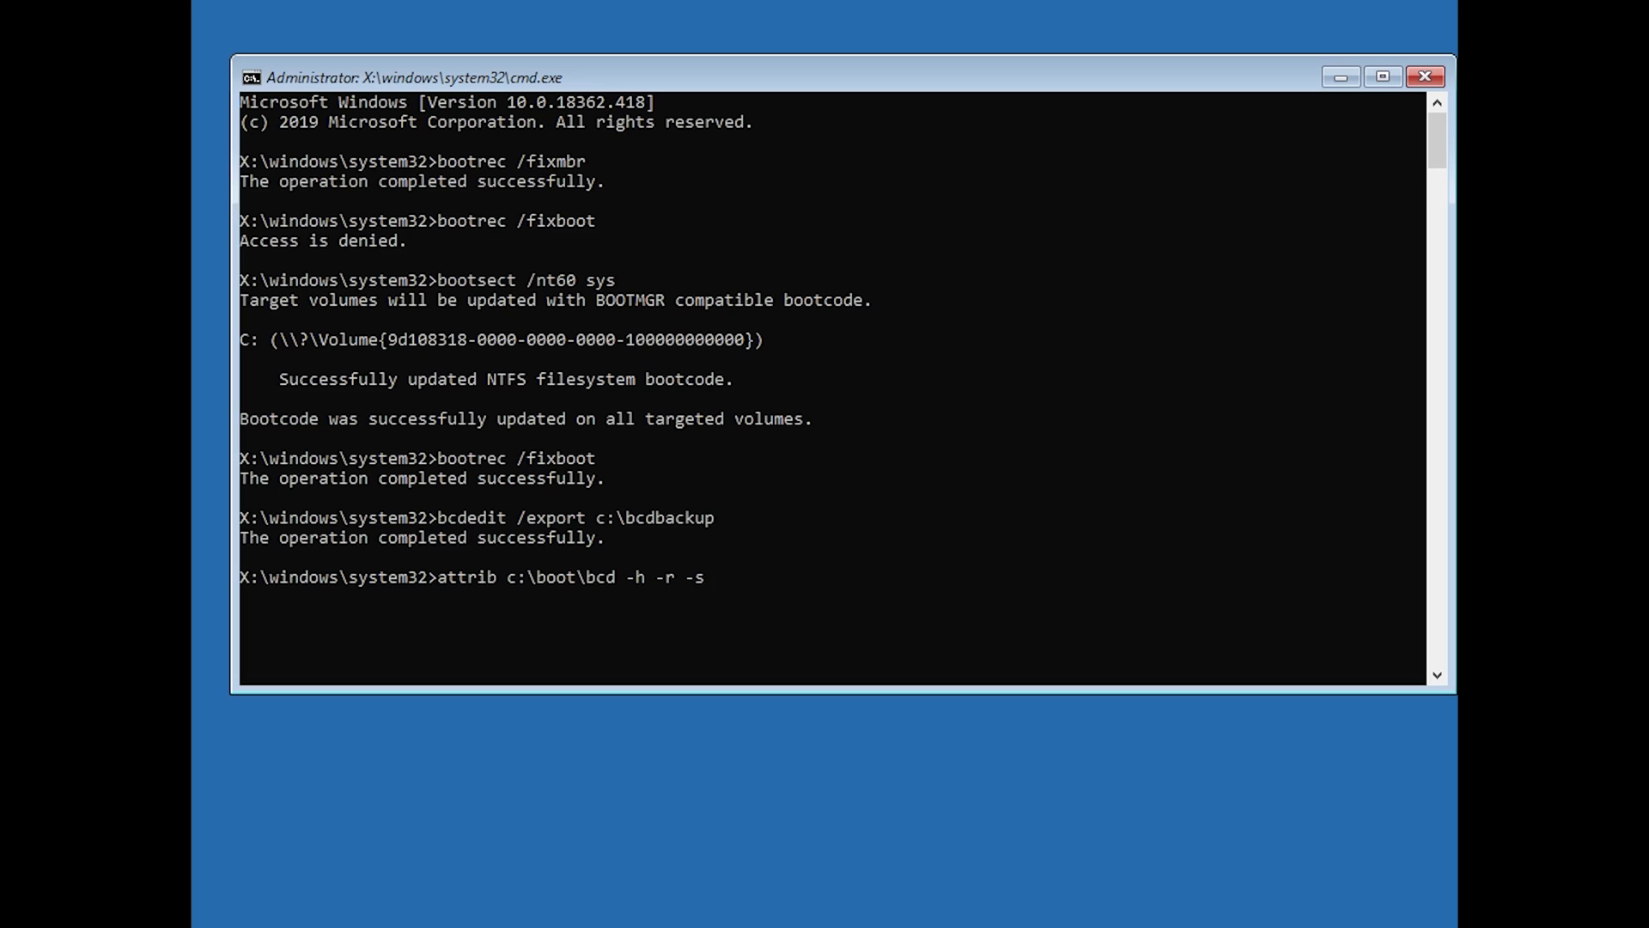
pyautogui.press('Return')
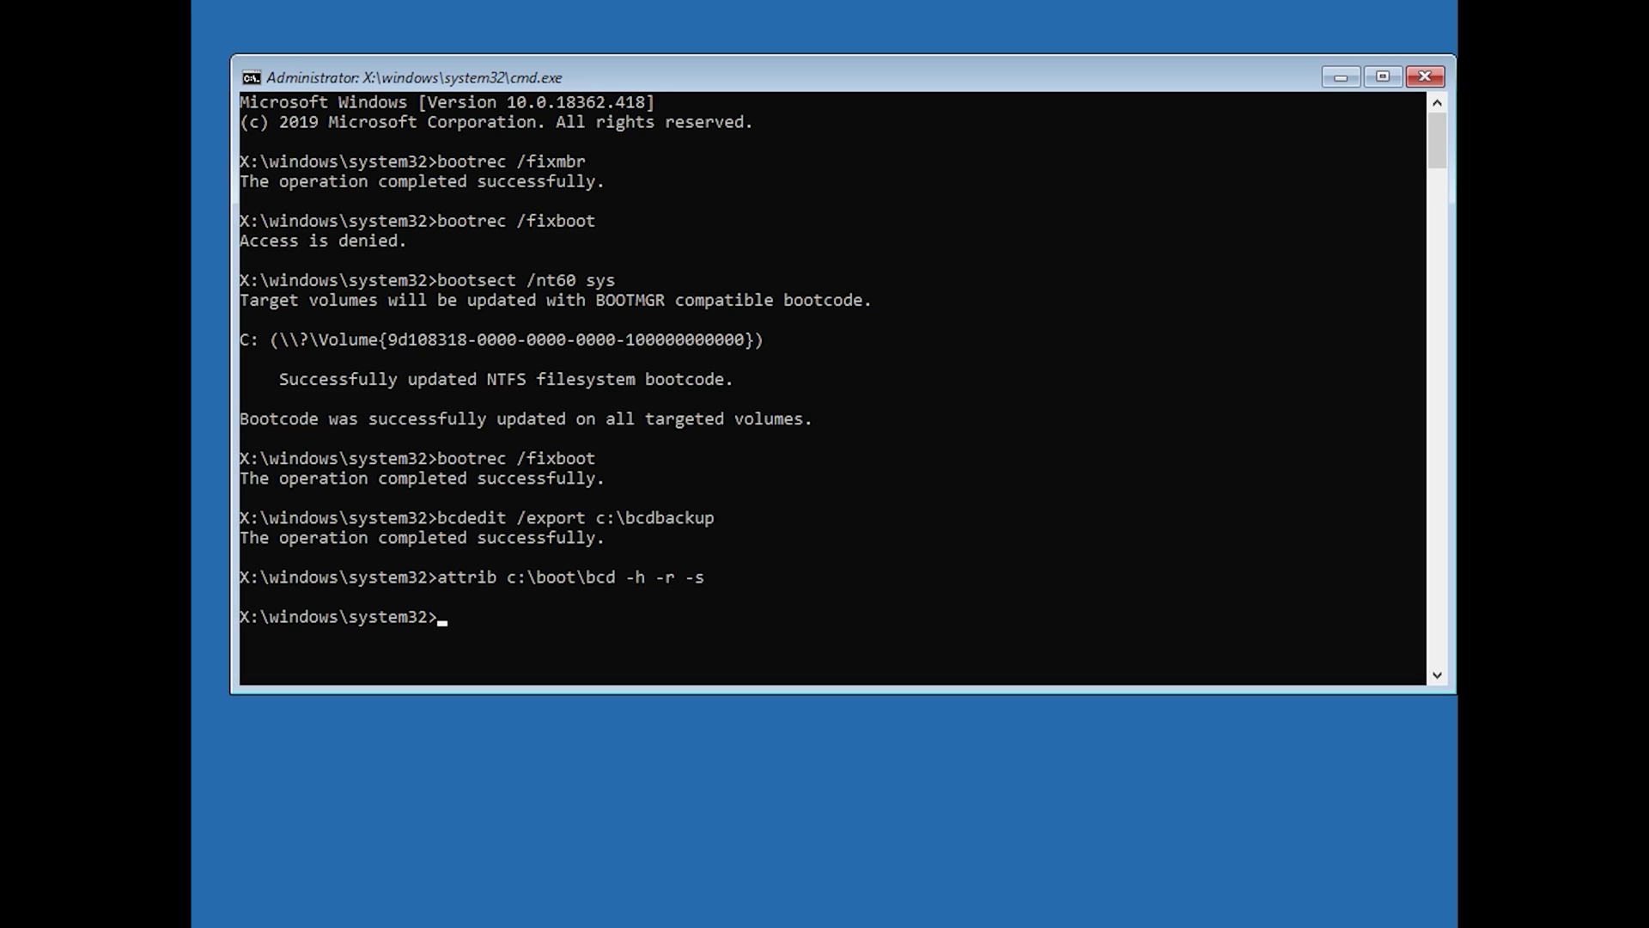
pyautogui.write('ren ')
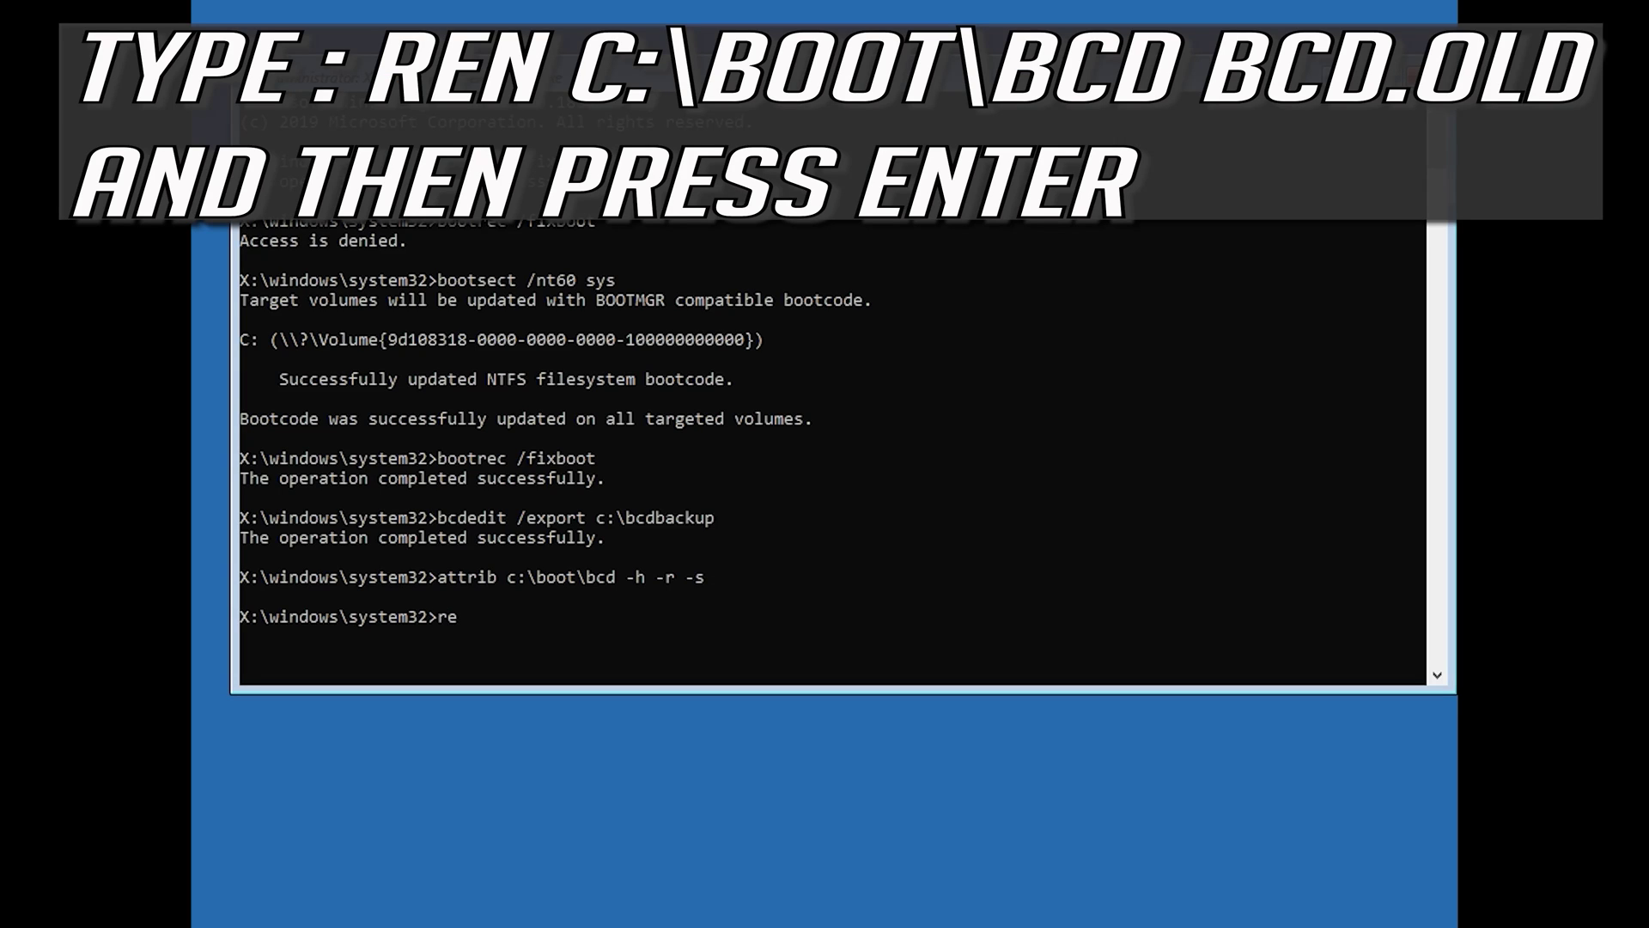
pyautogui.write('c:\\boot\\bcd bcd.old')
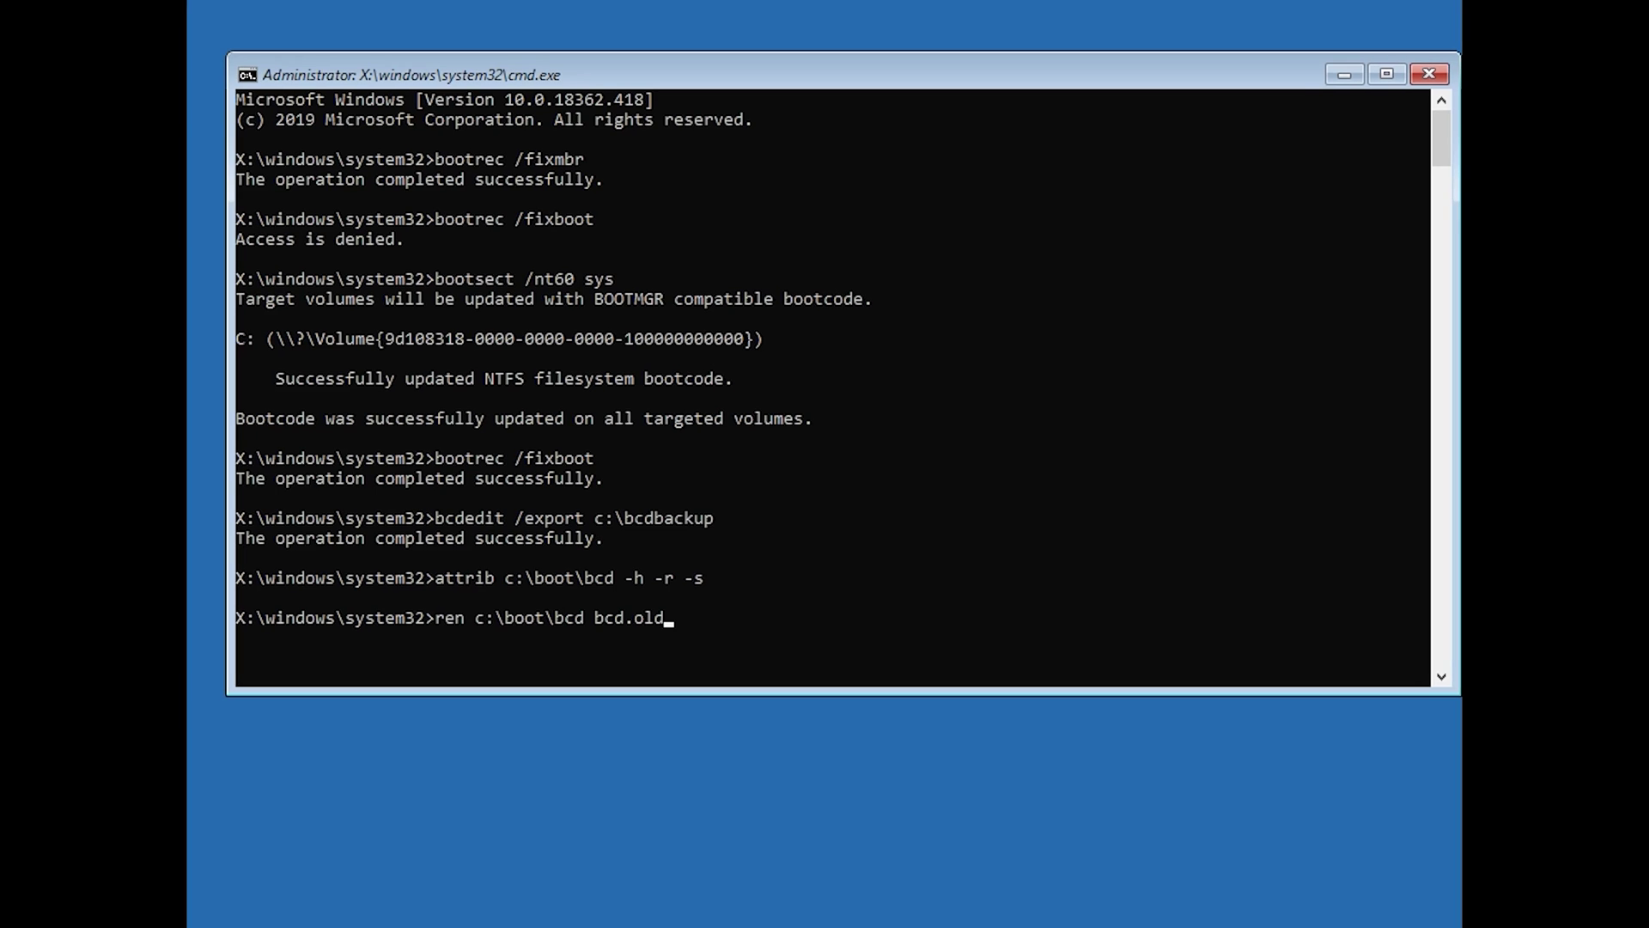
pyautogui.press('Return')
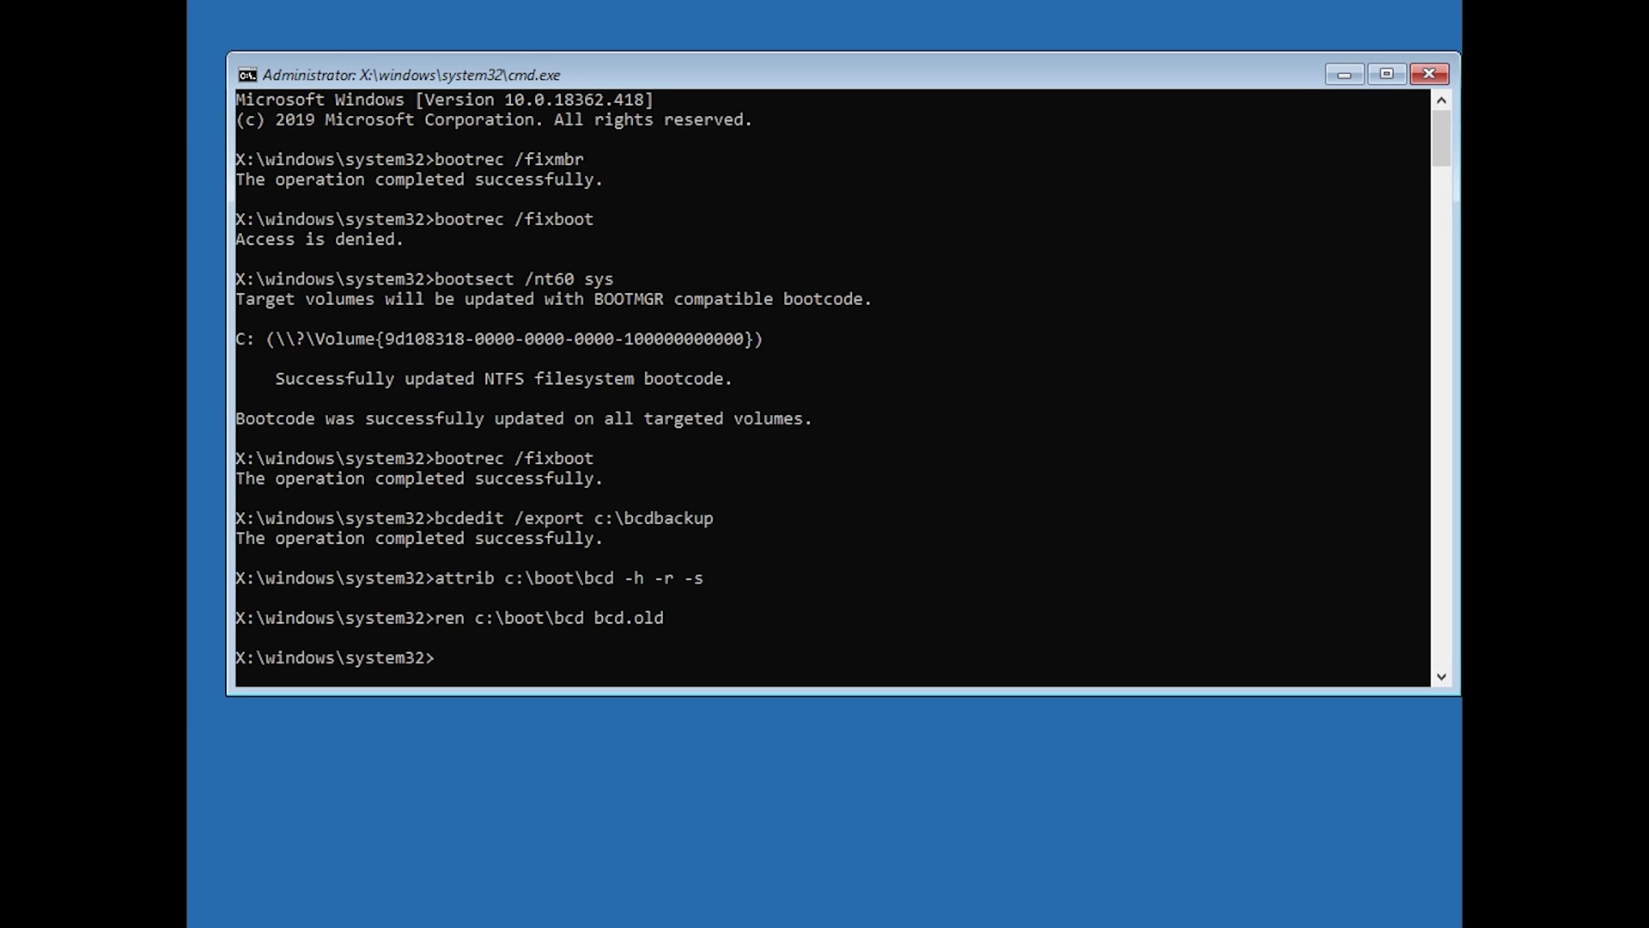
# Rebuild the boot configuration data with bootrec /rebuildbcd and answer y to add the D:\Windows installation to the boot list
pyautogui.write('boot')
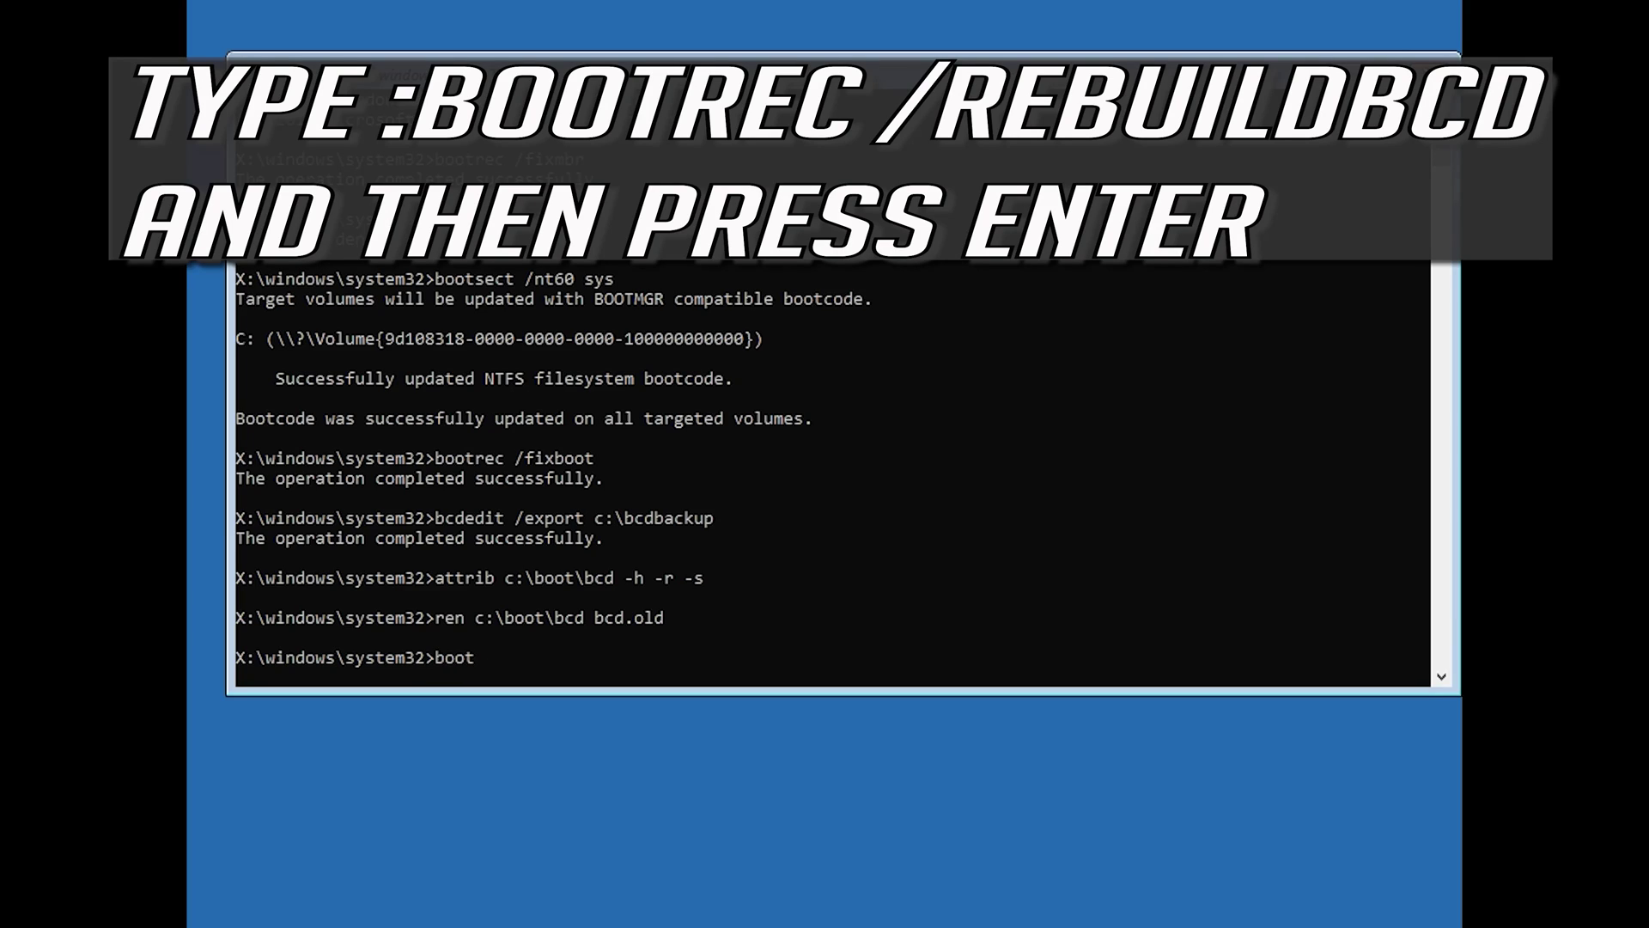
pyautogui.write('rec /rebuildbcd')
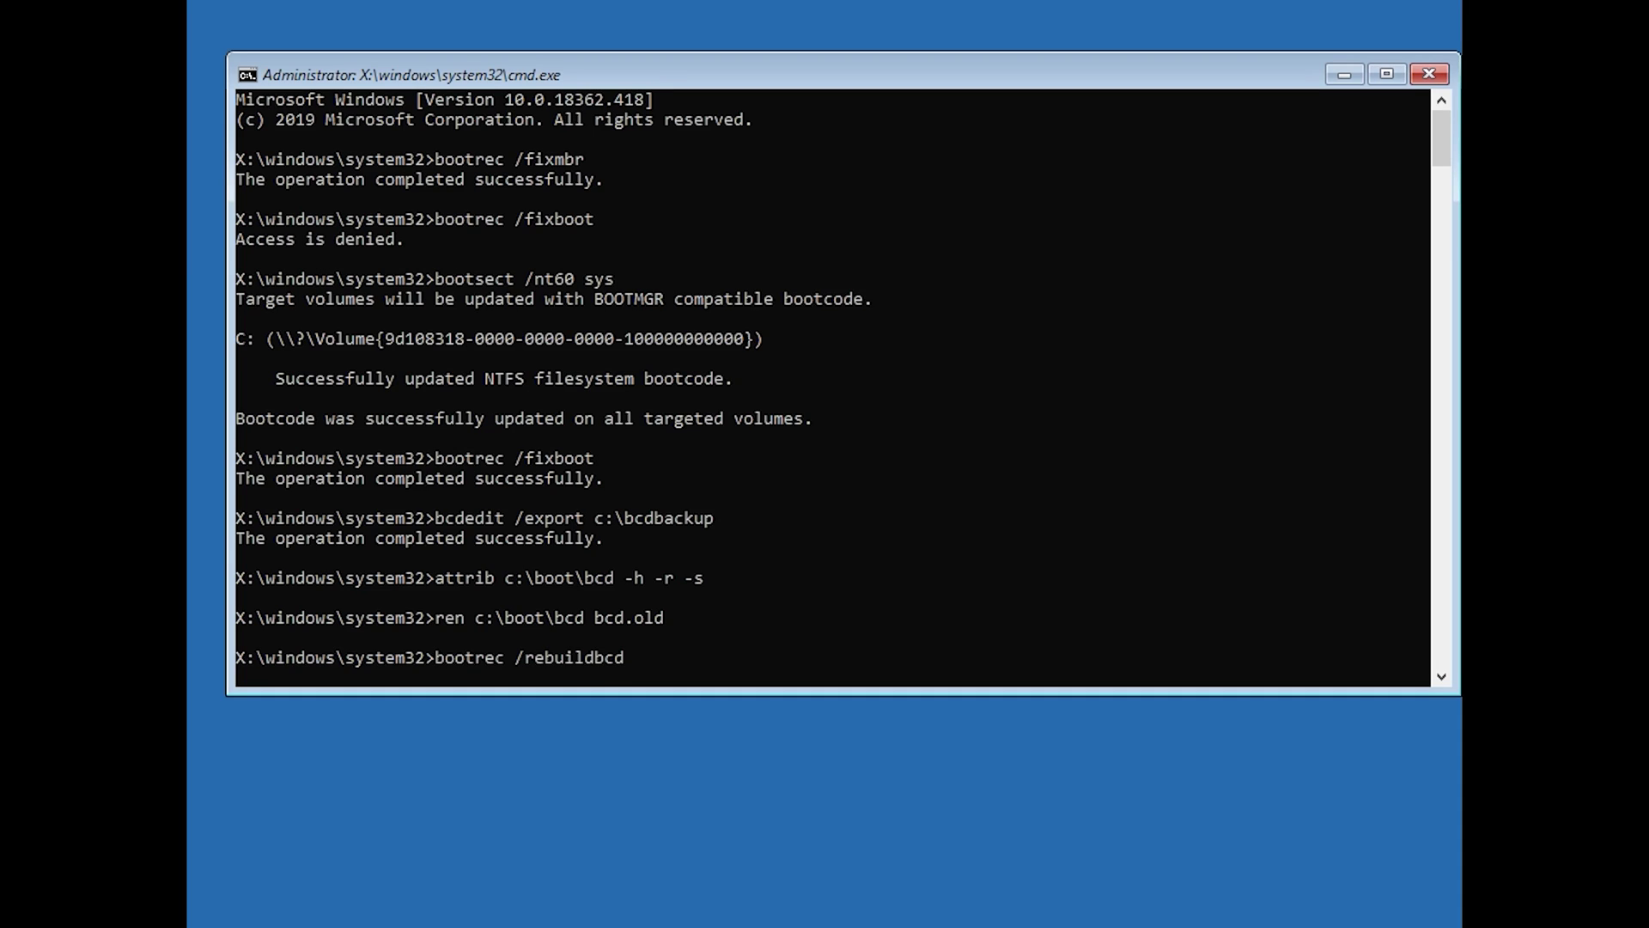
pyautogui.press('Return')
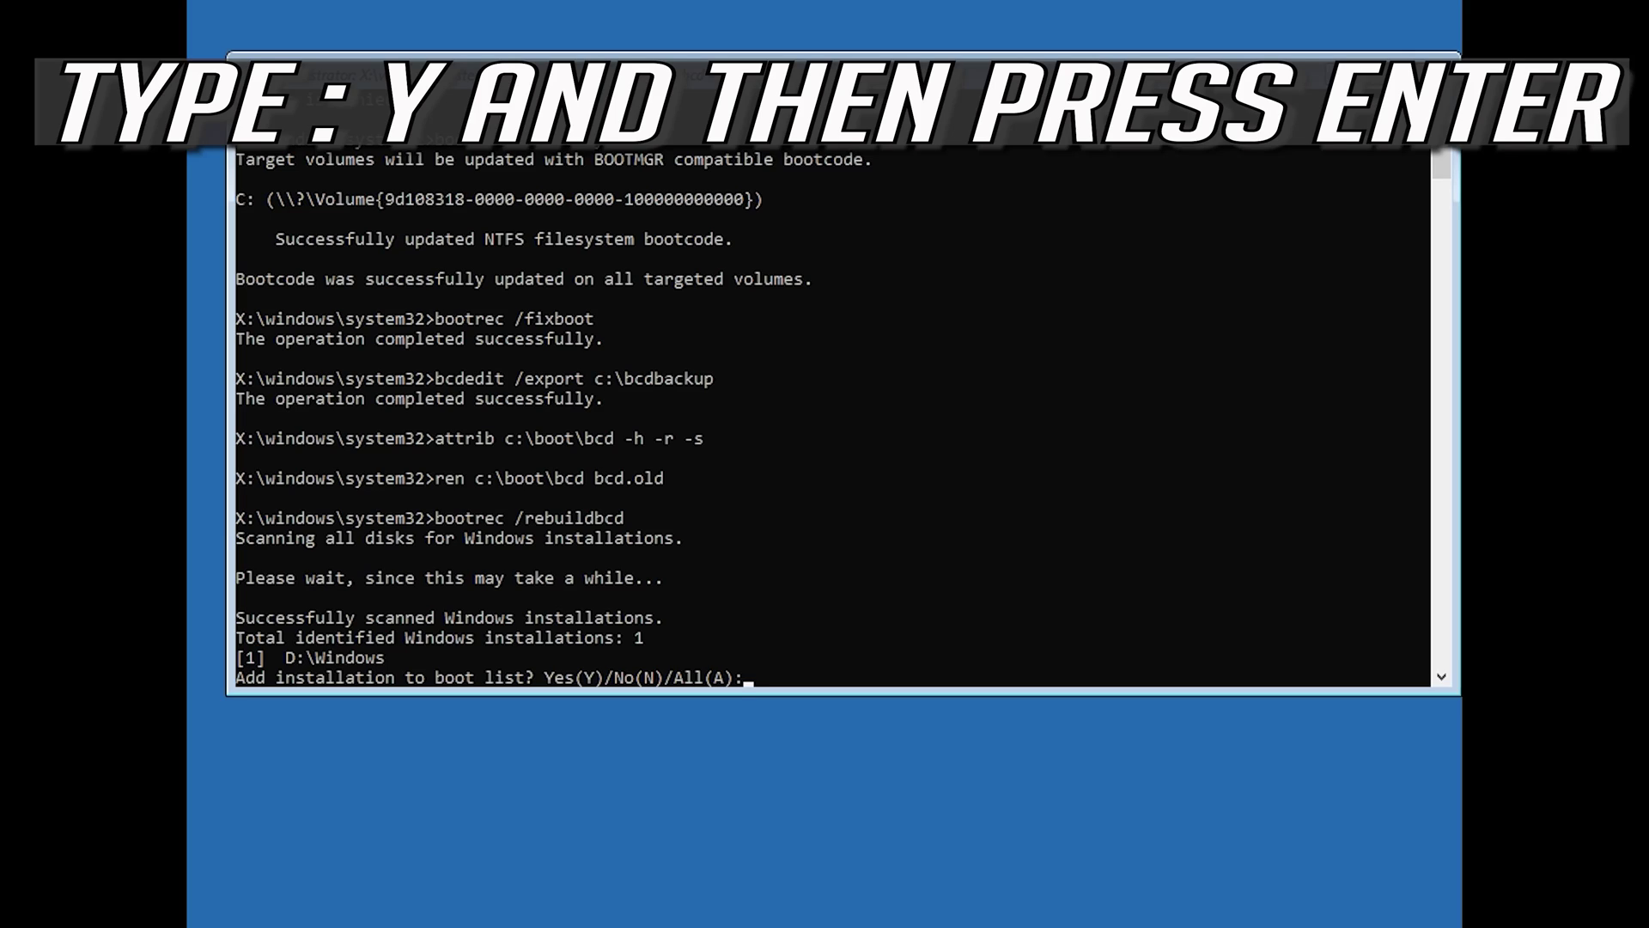
pyautogui.write('y')
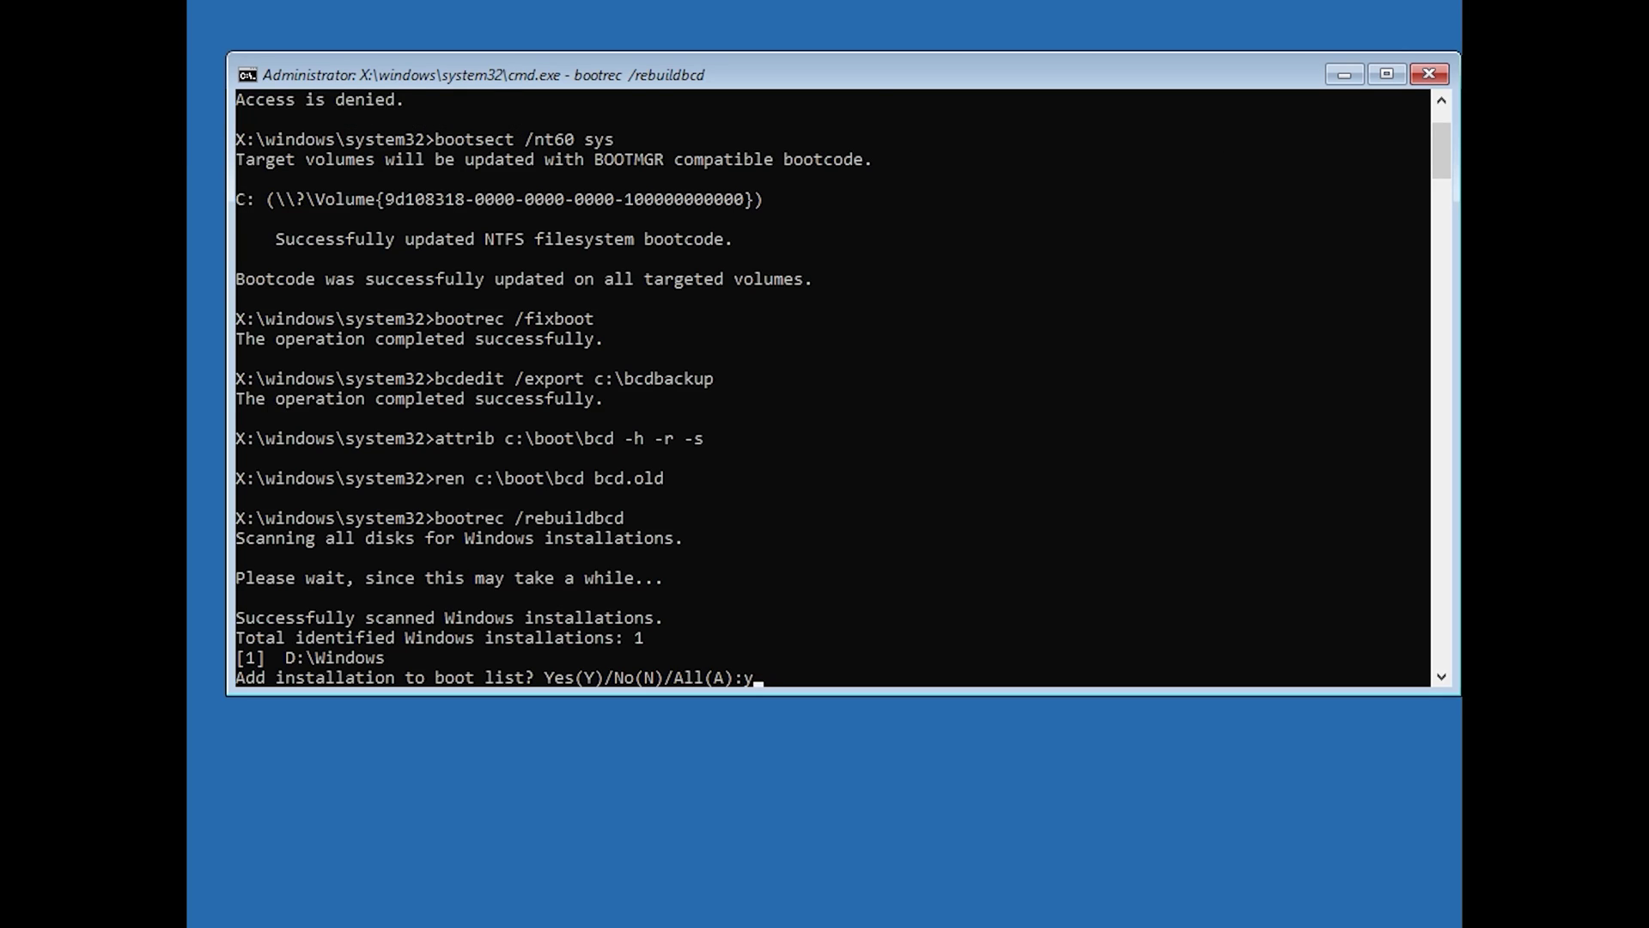
pyautogui.press('Return')
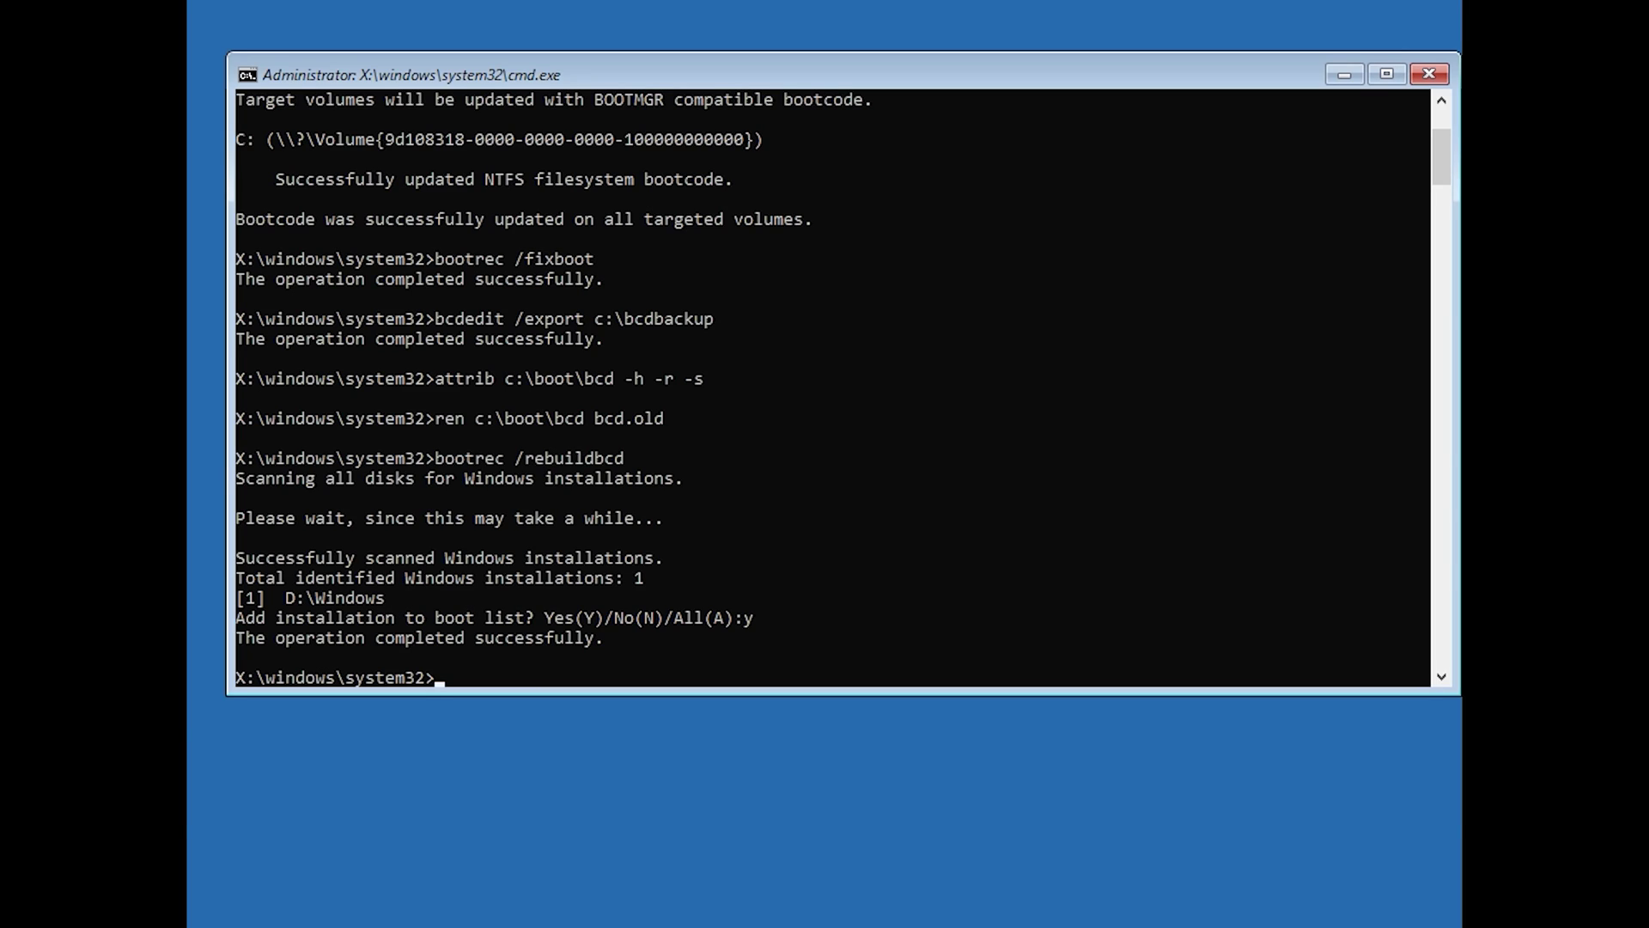
# Close the command prompt with exit and continue to Windows 10 Pro to restart the PC
pyautogui.write('exit')
pyautogui.press('Return')
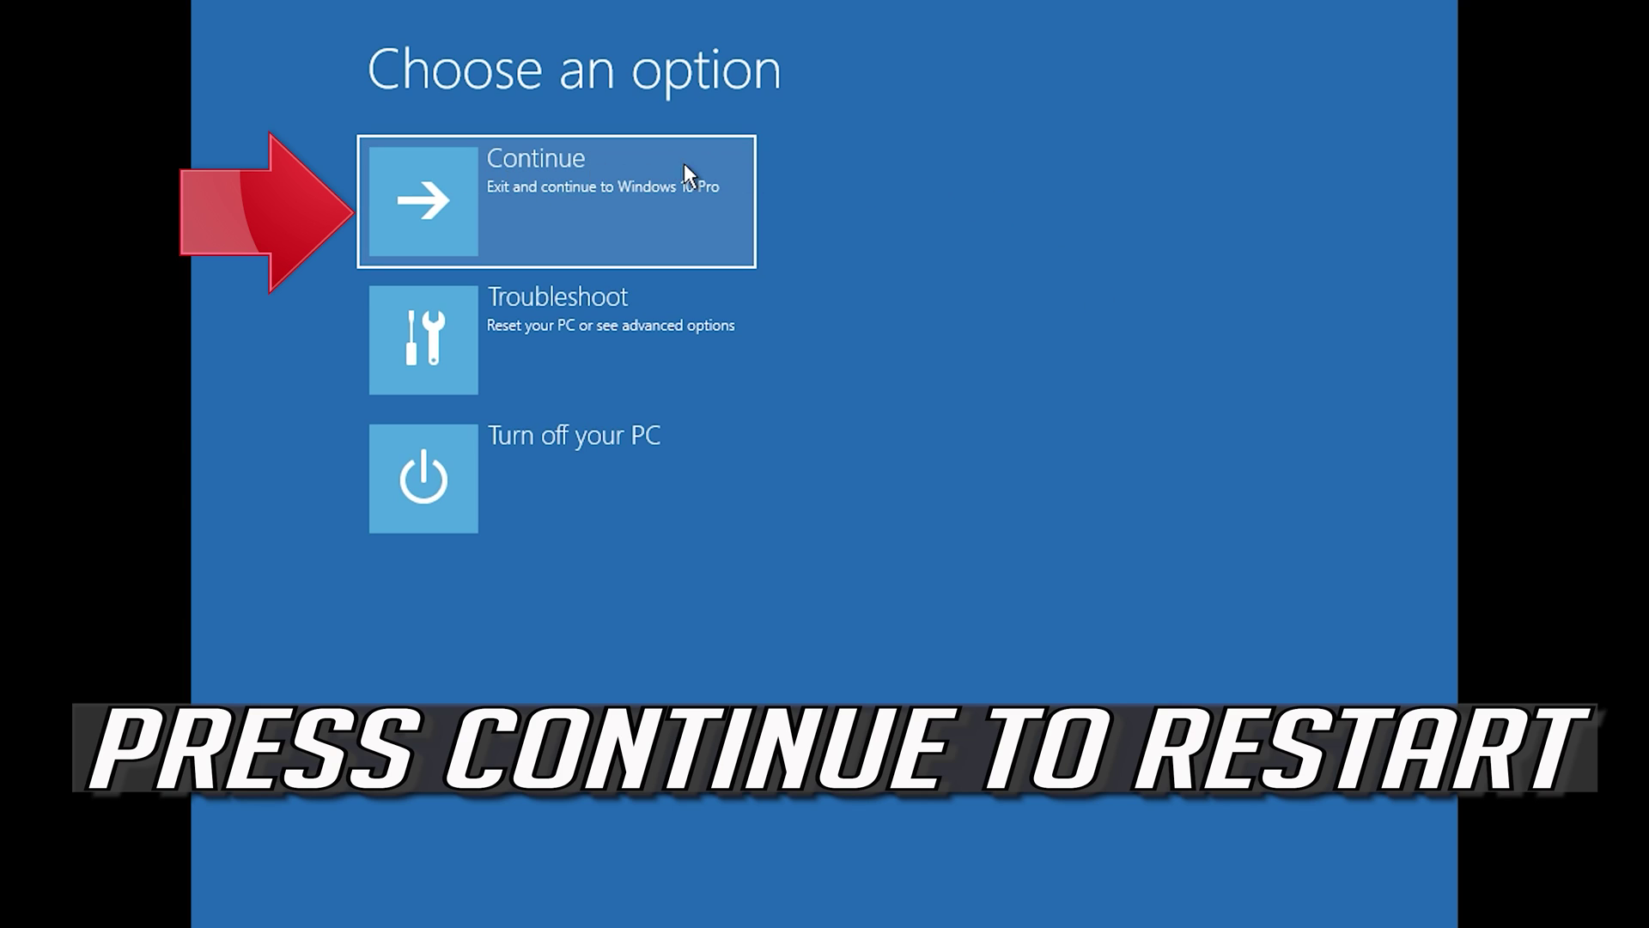
pyautogui.click(627, 190)
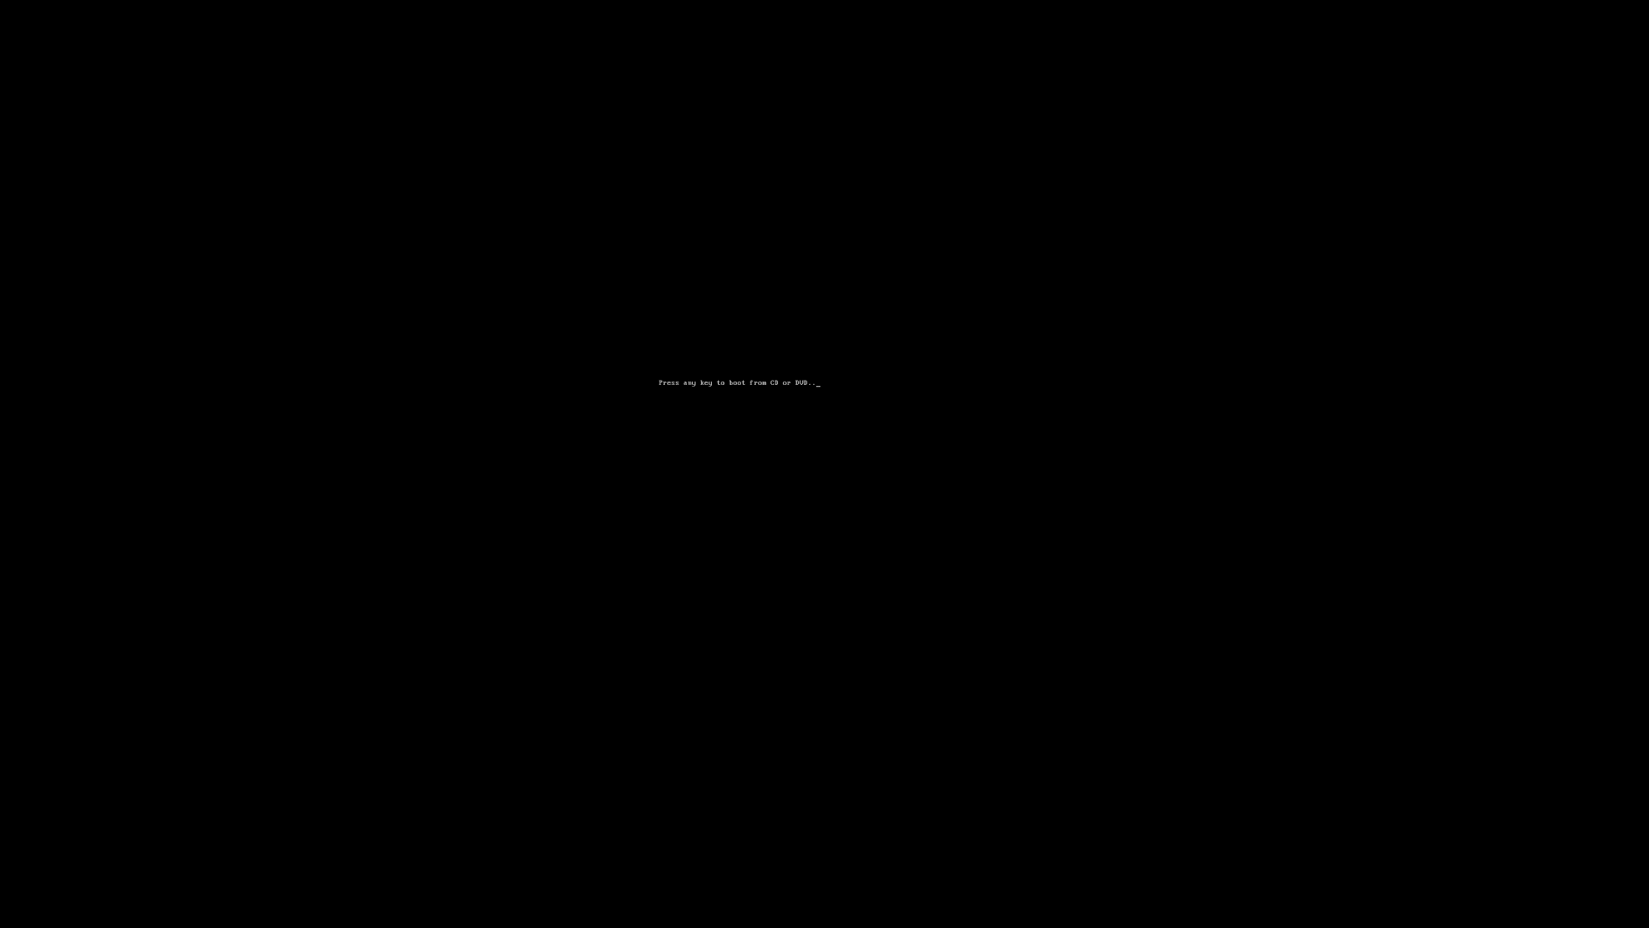
pyautogui.press('Return')
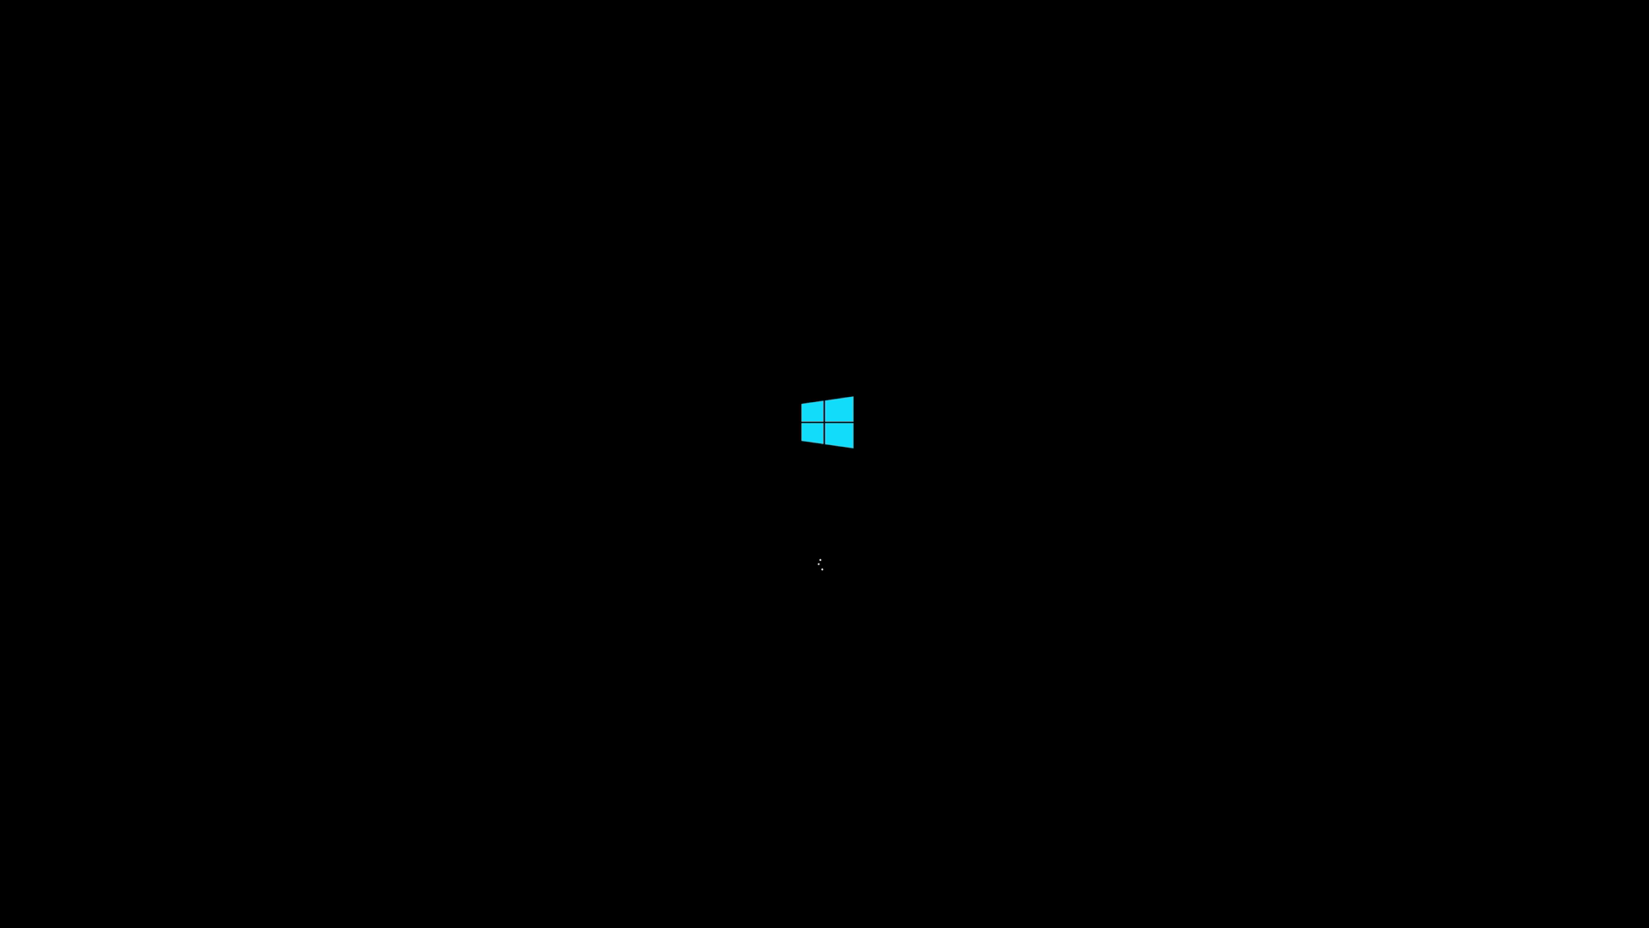
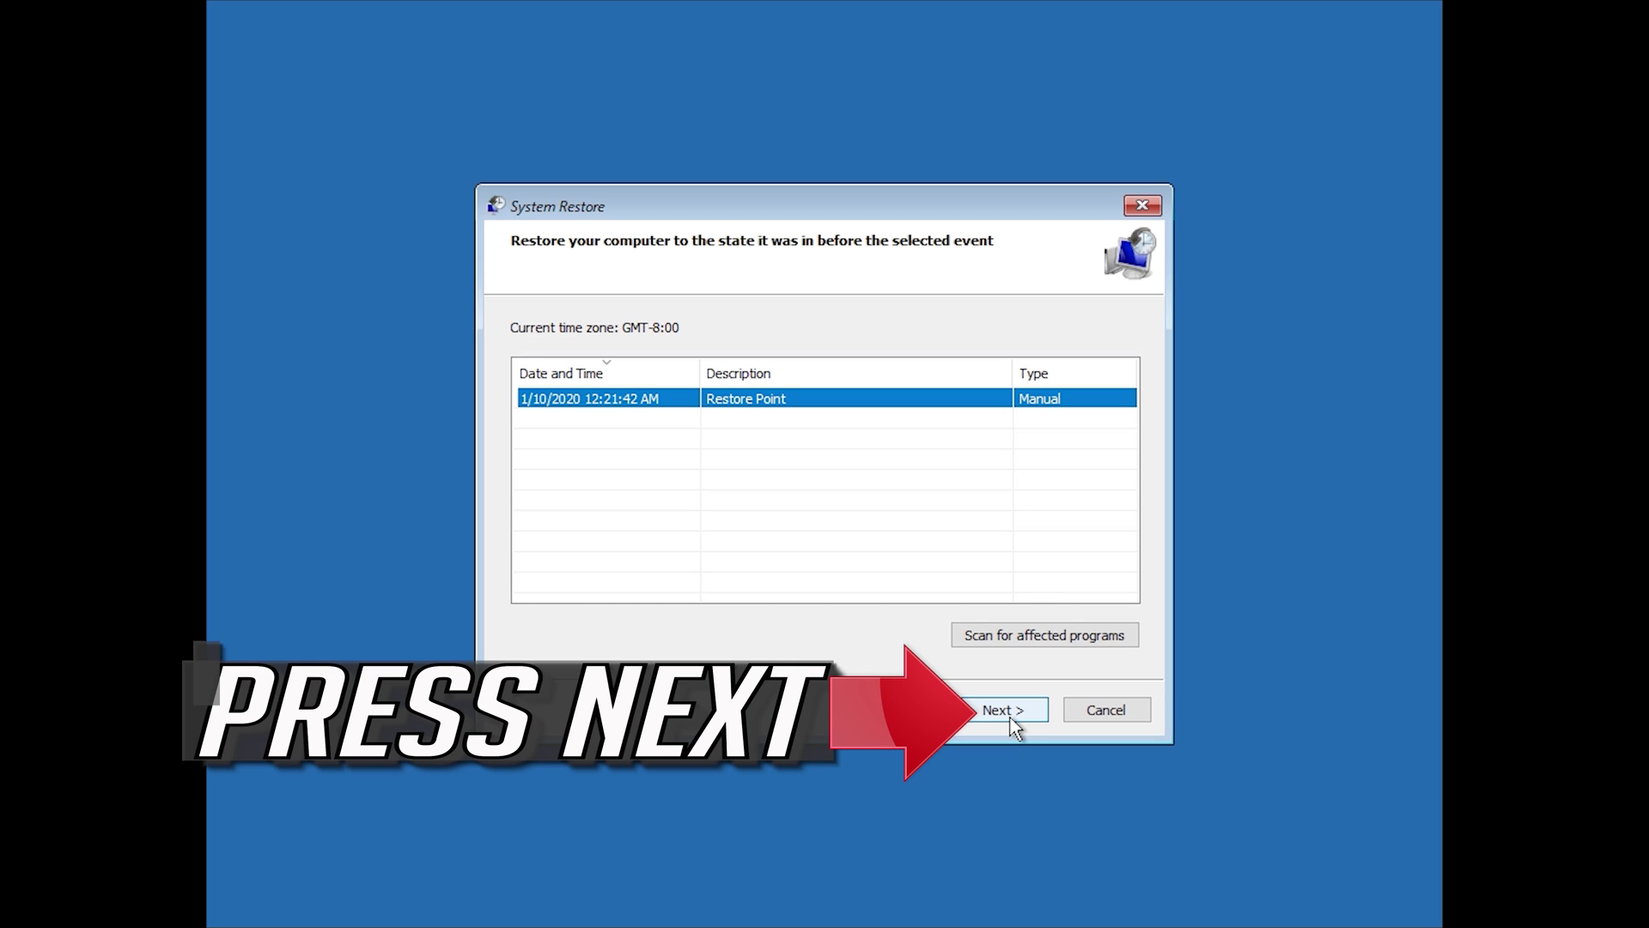
# Restore the system to the manual restore point from 1/10/2020 12:21:42 AM, restart the PC and dismiss the System Restore notice
pyautogui.click(1011, 718)
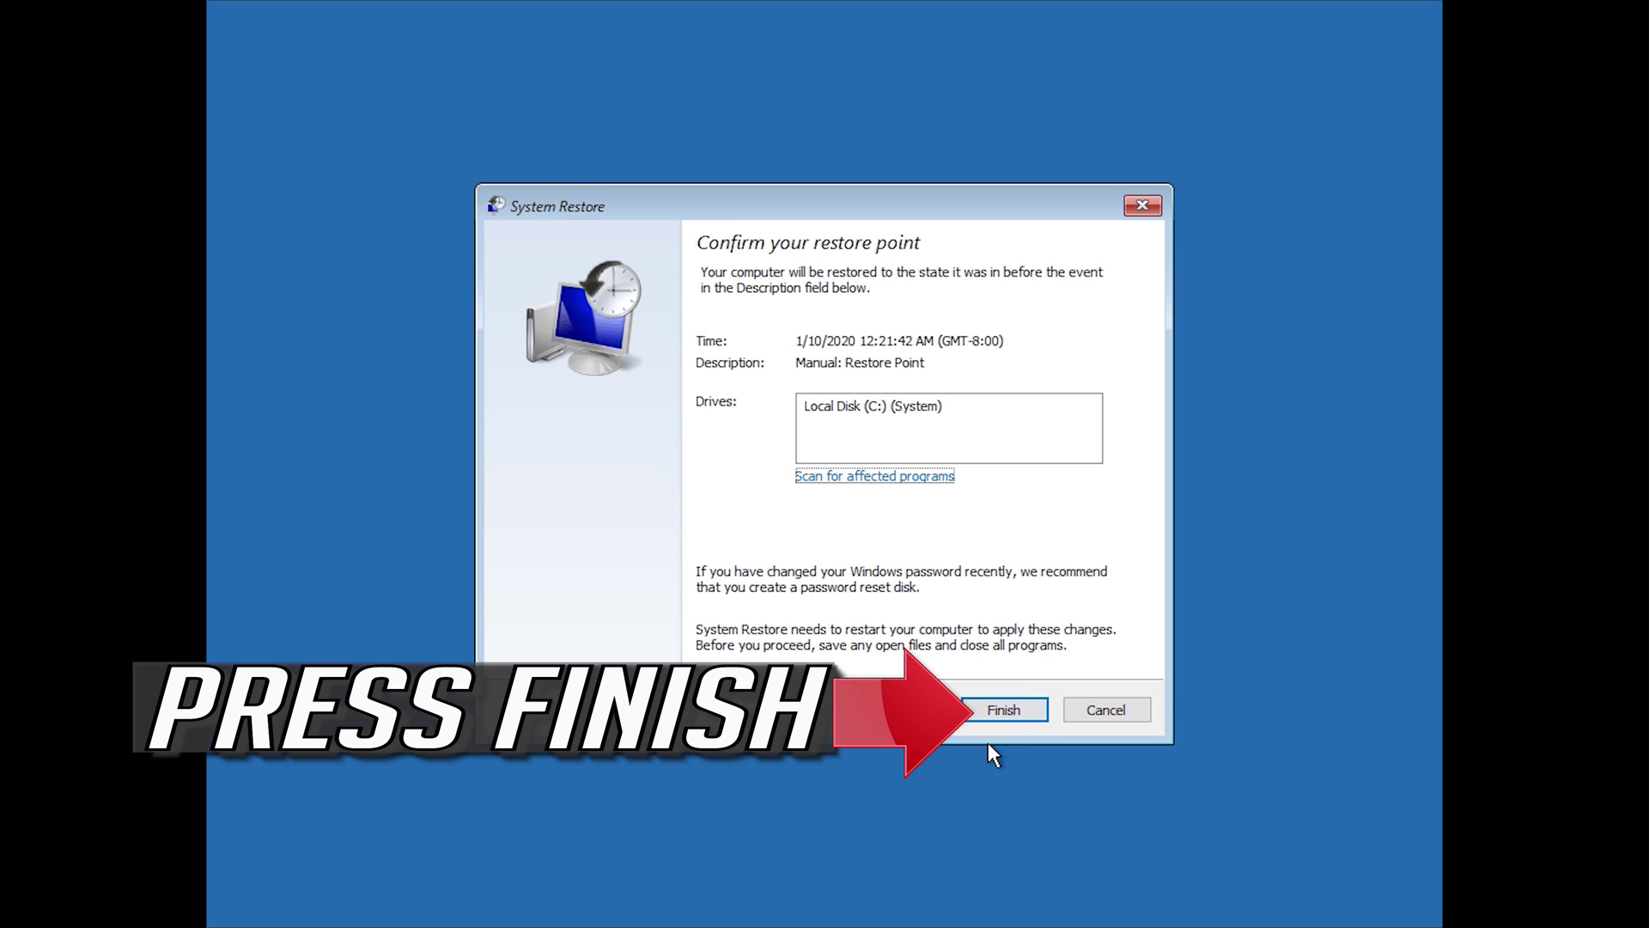
pyautogui.click(1005, 713)
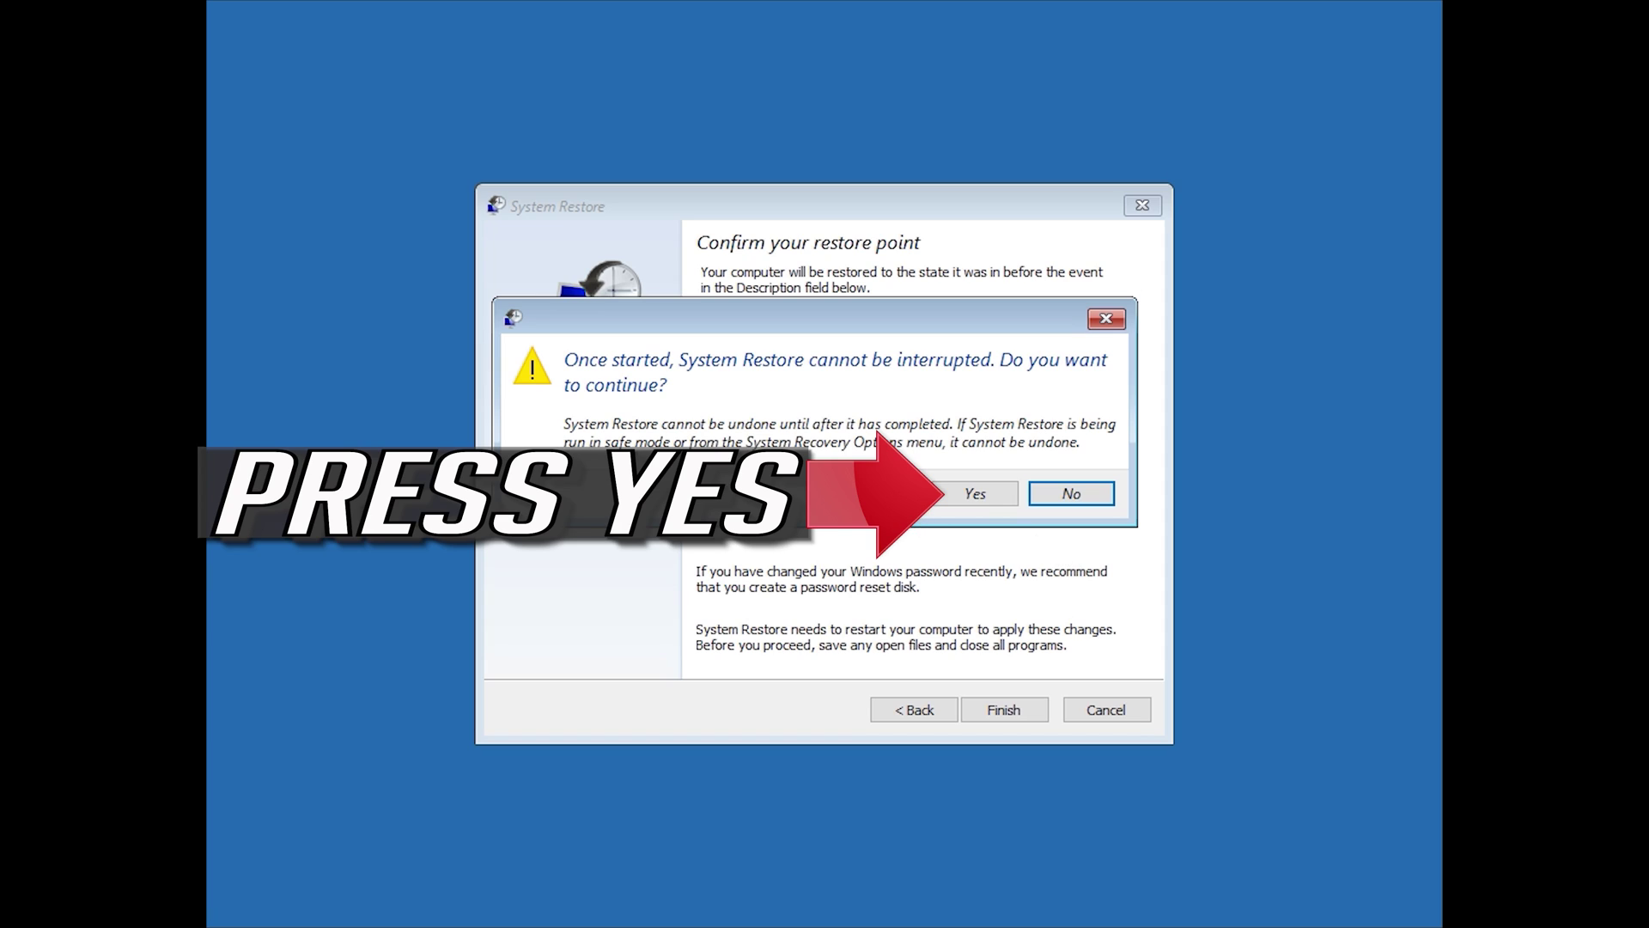
pyautogui.click(976, 496)
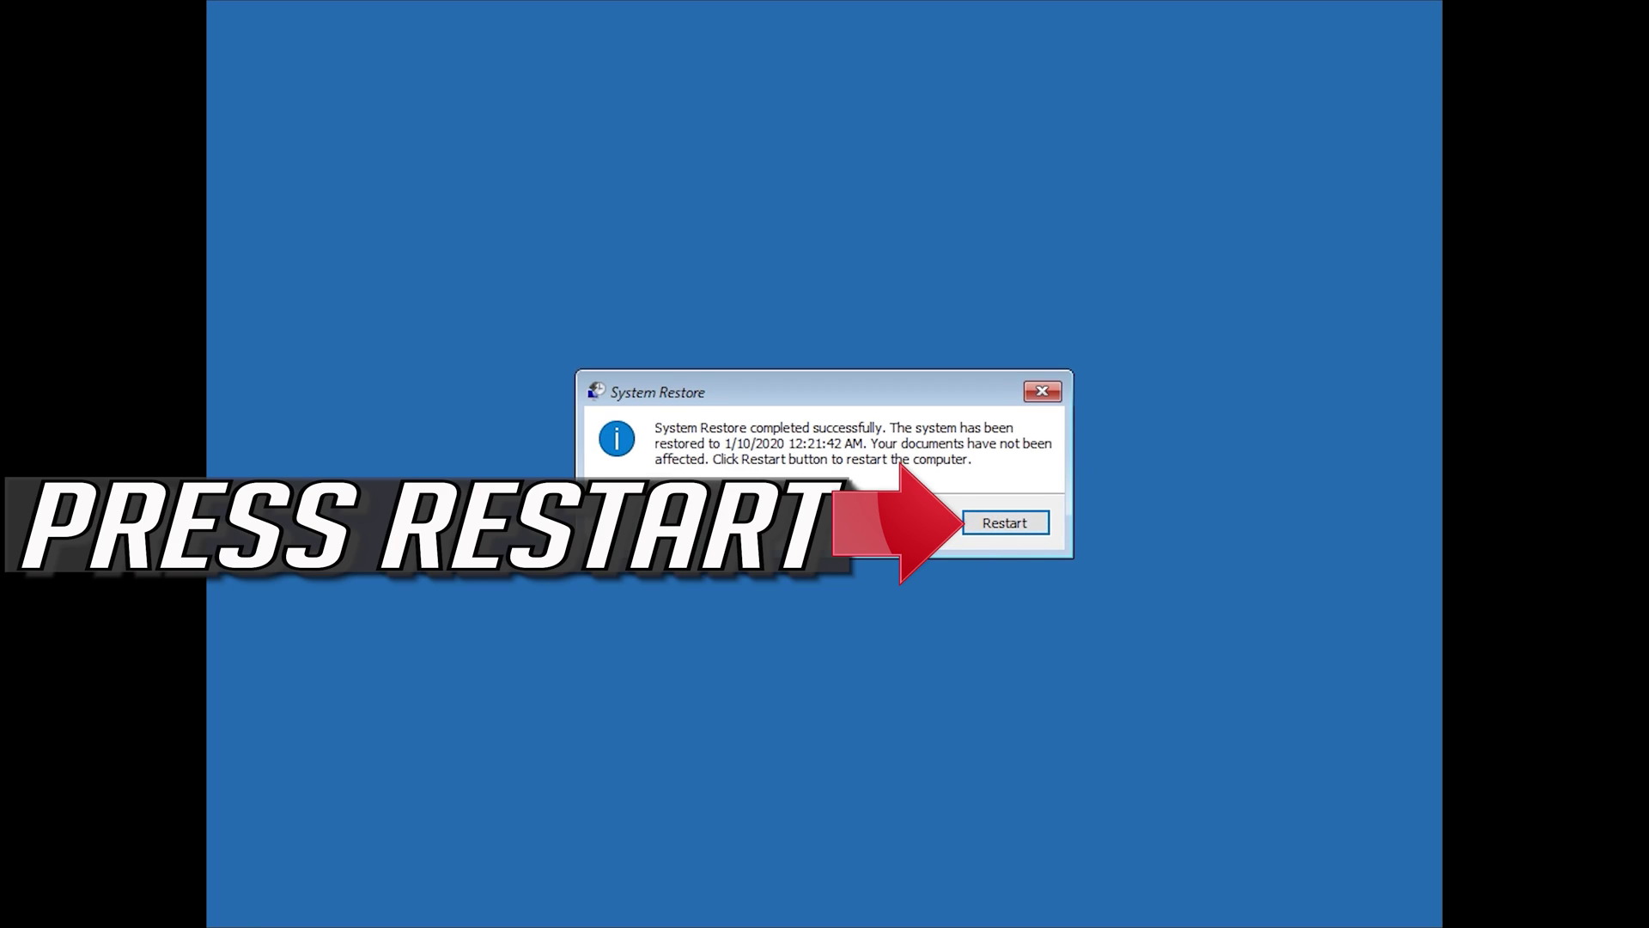
pyautogui.click(988, 528)
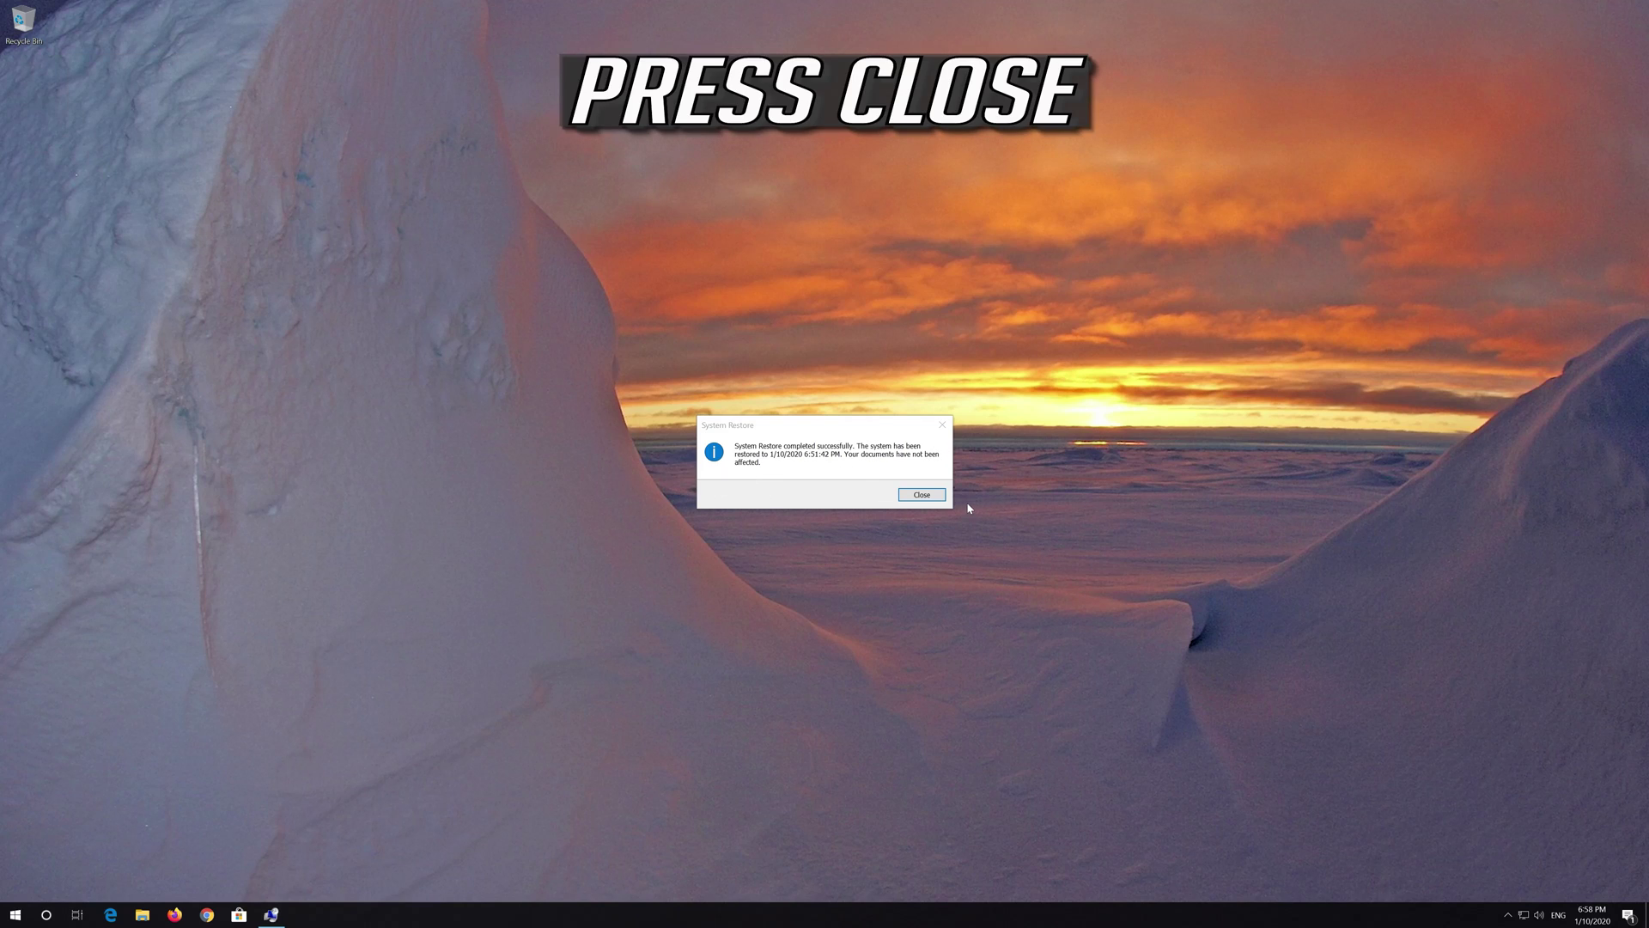
pyautogui.click(914, 497)
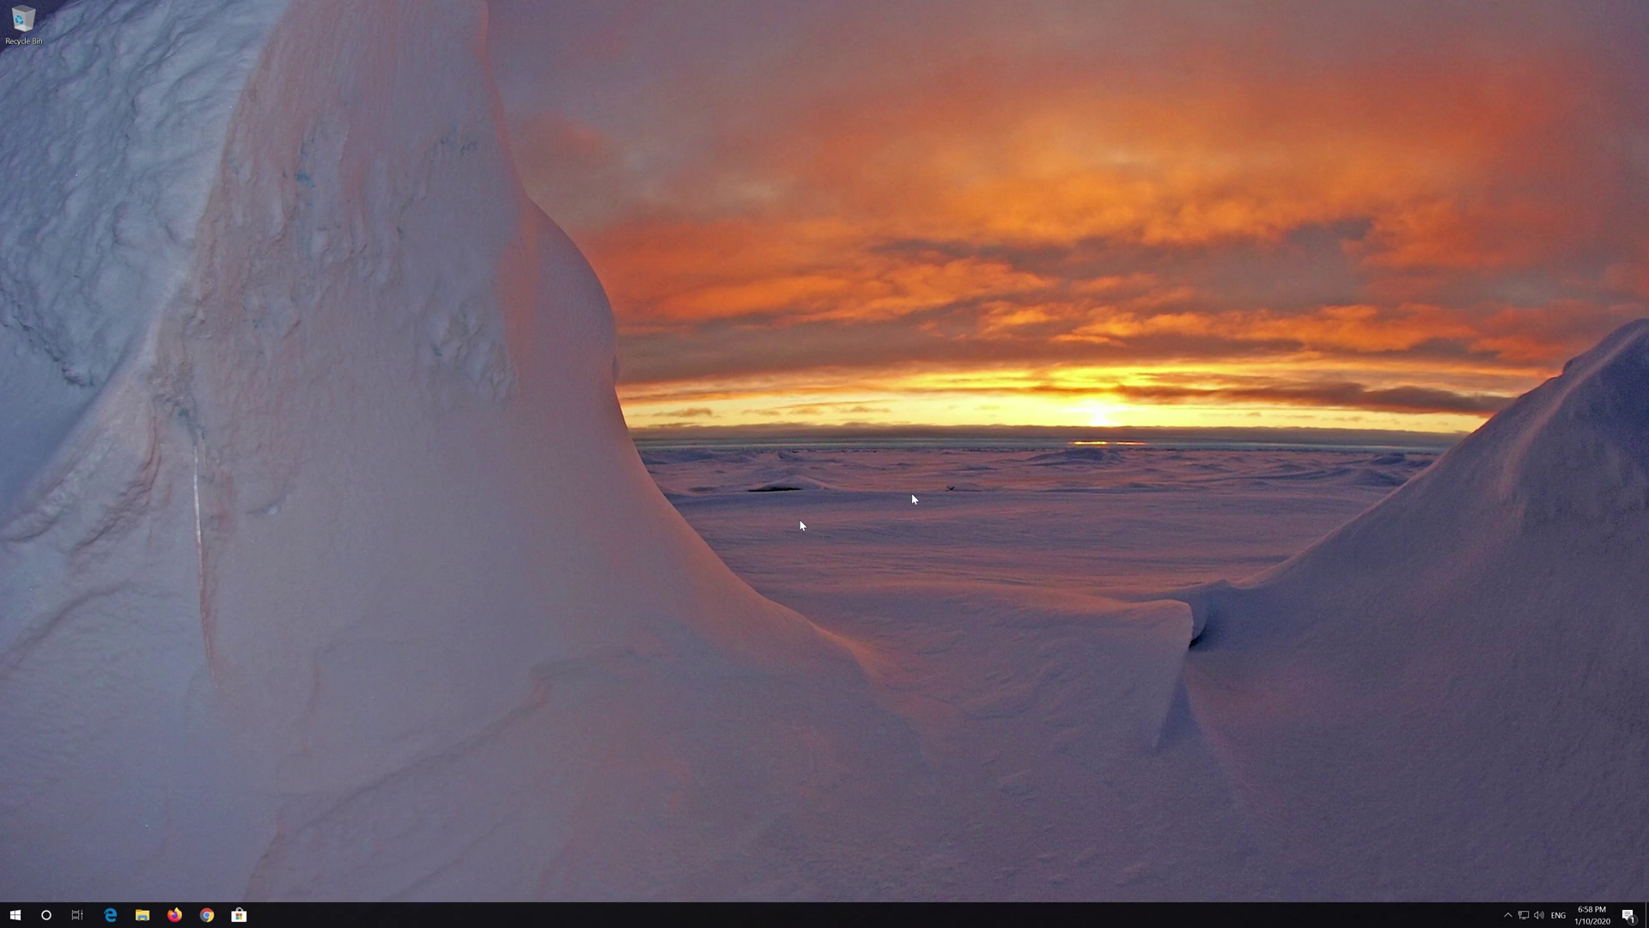
pyautogui.hotkey('alt', 'z')
pyautogui.click(786, 311)
pyautogui.click(782, 359)
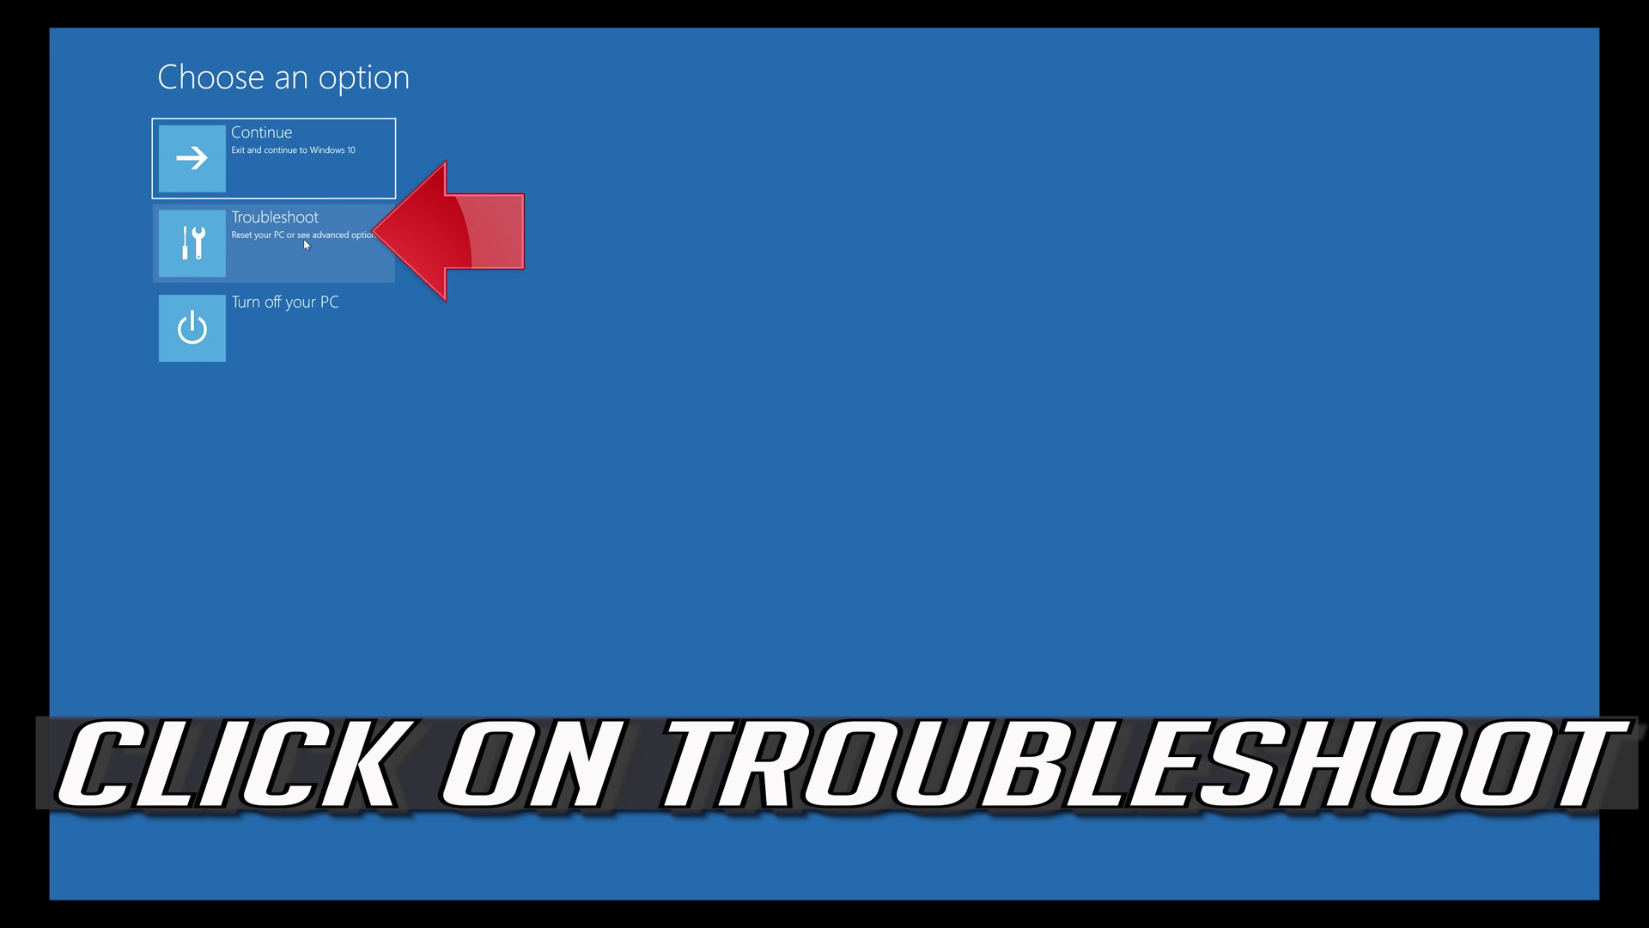
# Reset the PC from the Troubleshoot options with Keep my files, using the listed account and leaving its password blank
pyautogui.click(305, 244)
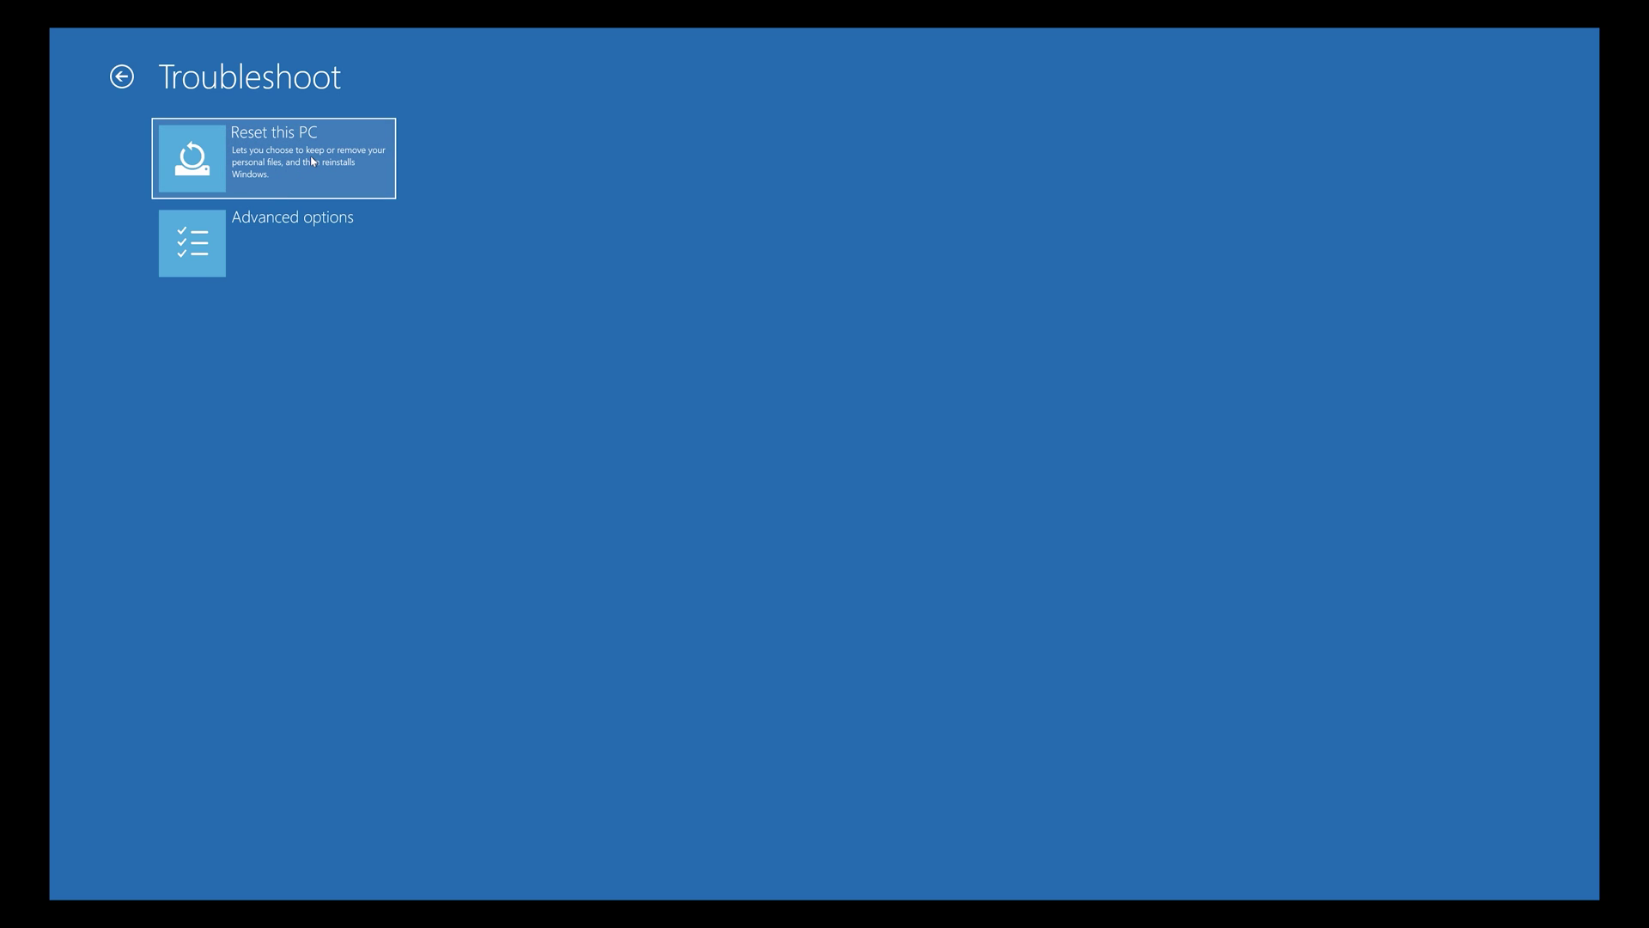
pyautogui.click(312, 161)
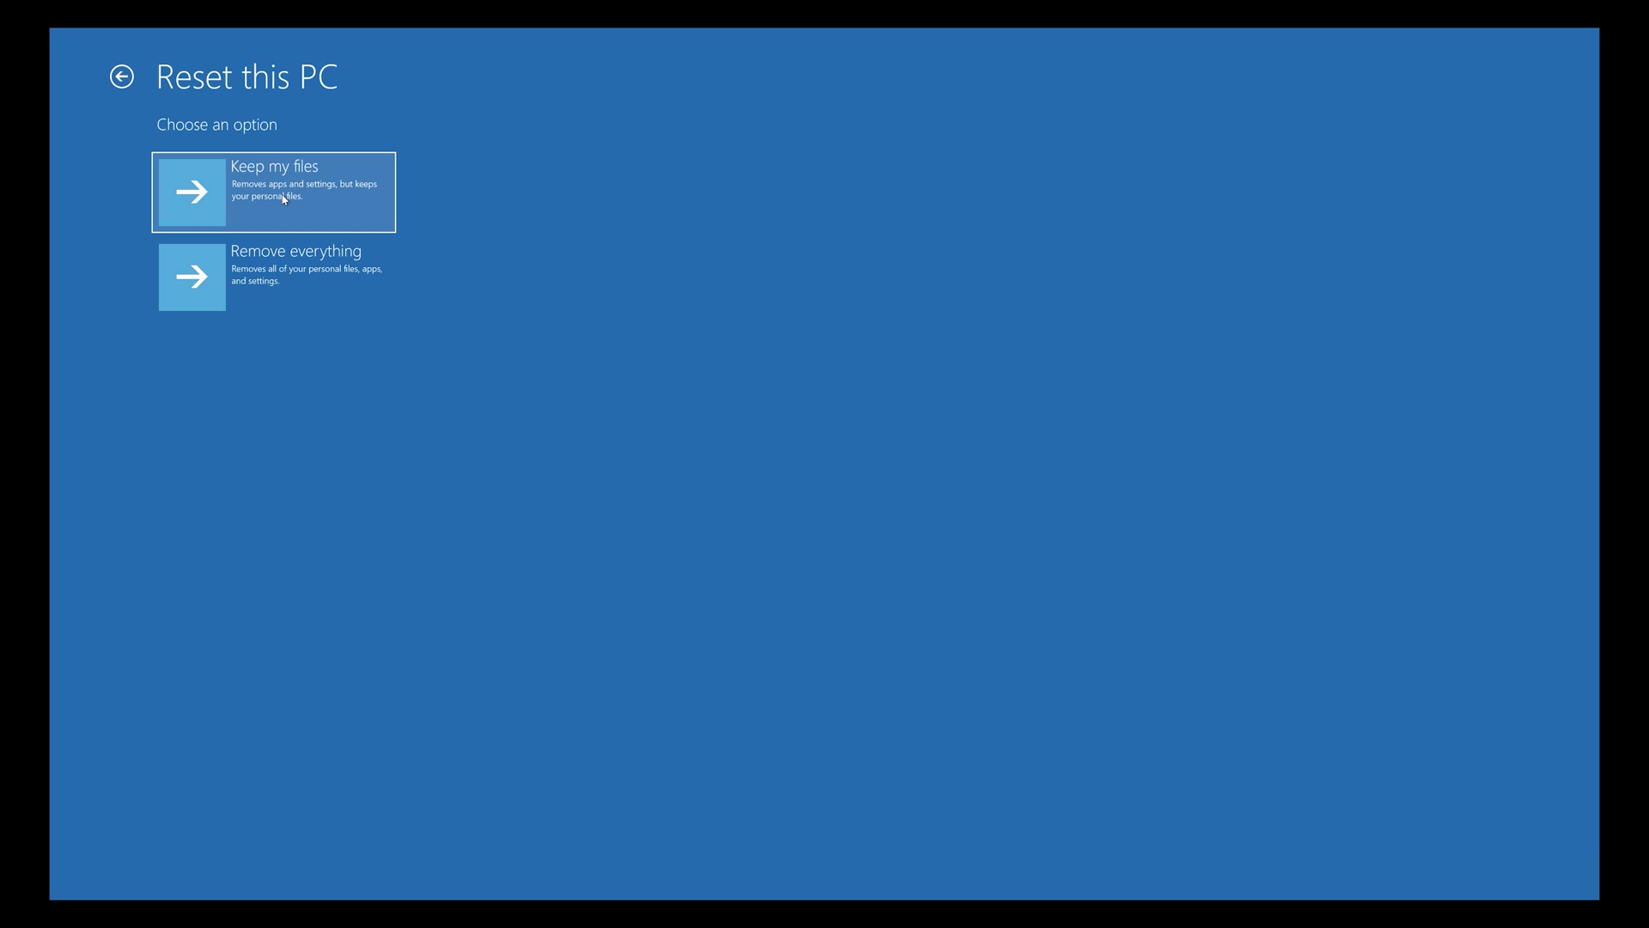
pyautogui.click(284, 198)
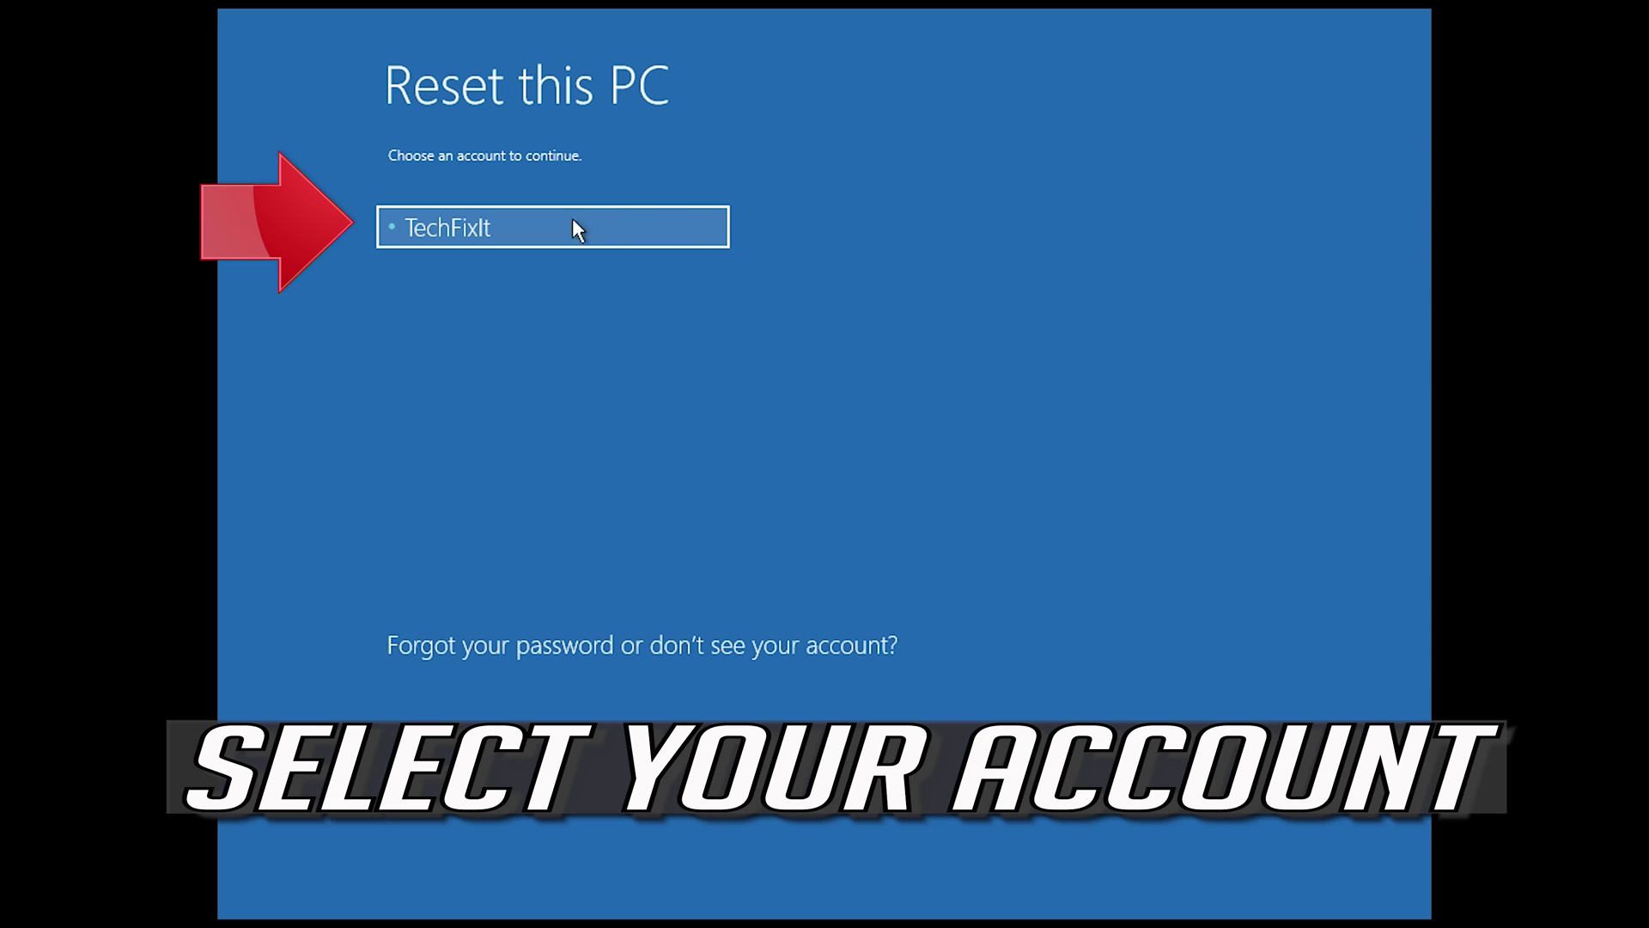
pyautogui.click(621, 219)
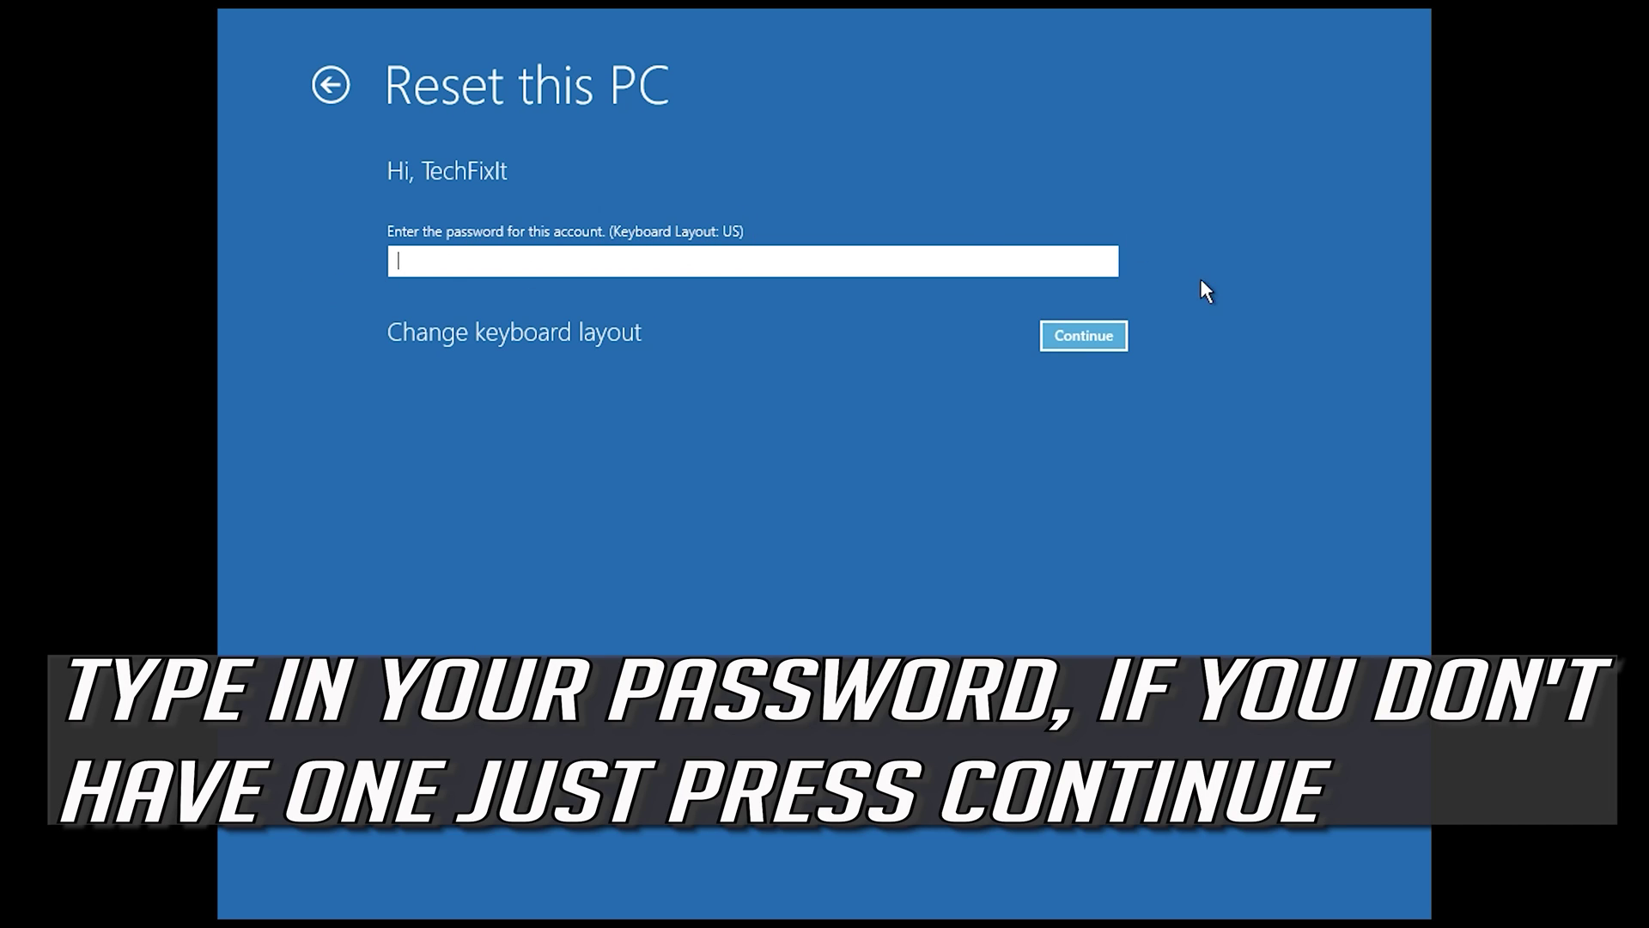
pyautogui.click(1069, 343)
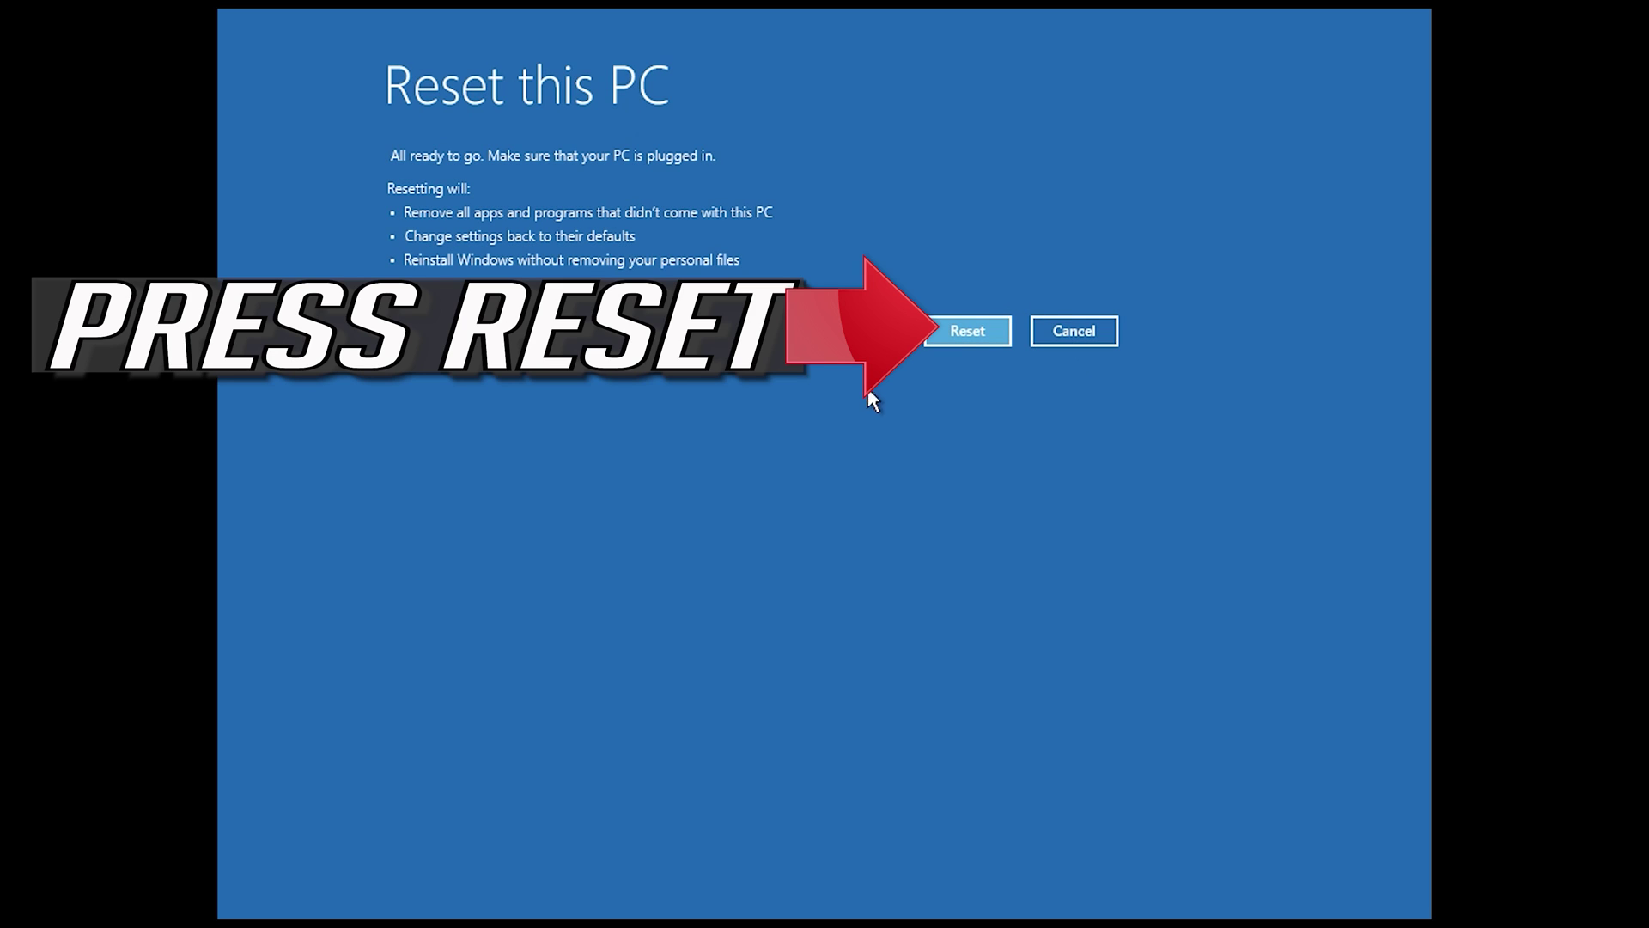
pyautogui.click(976, 335)
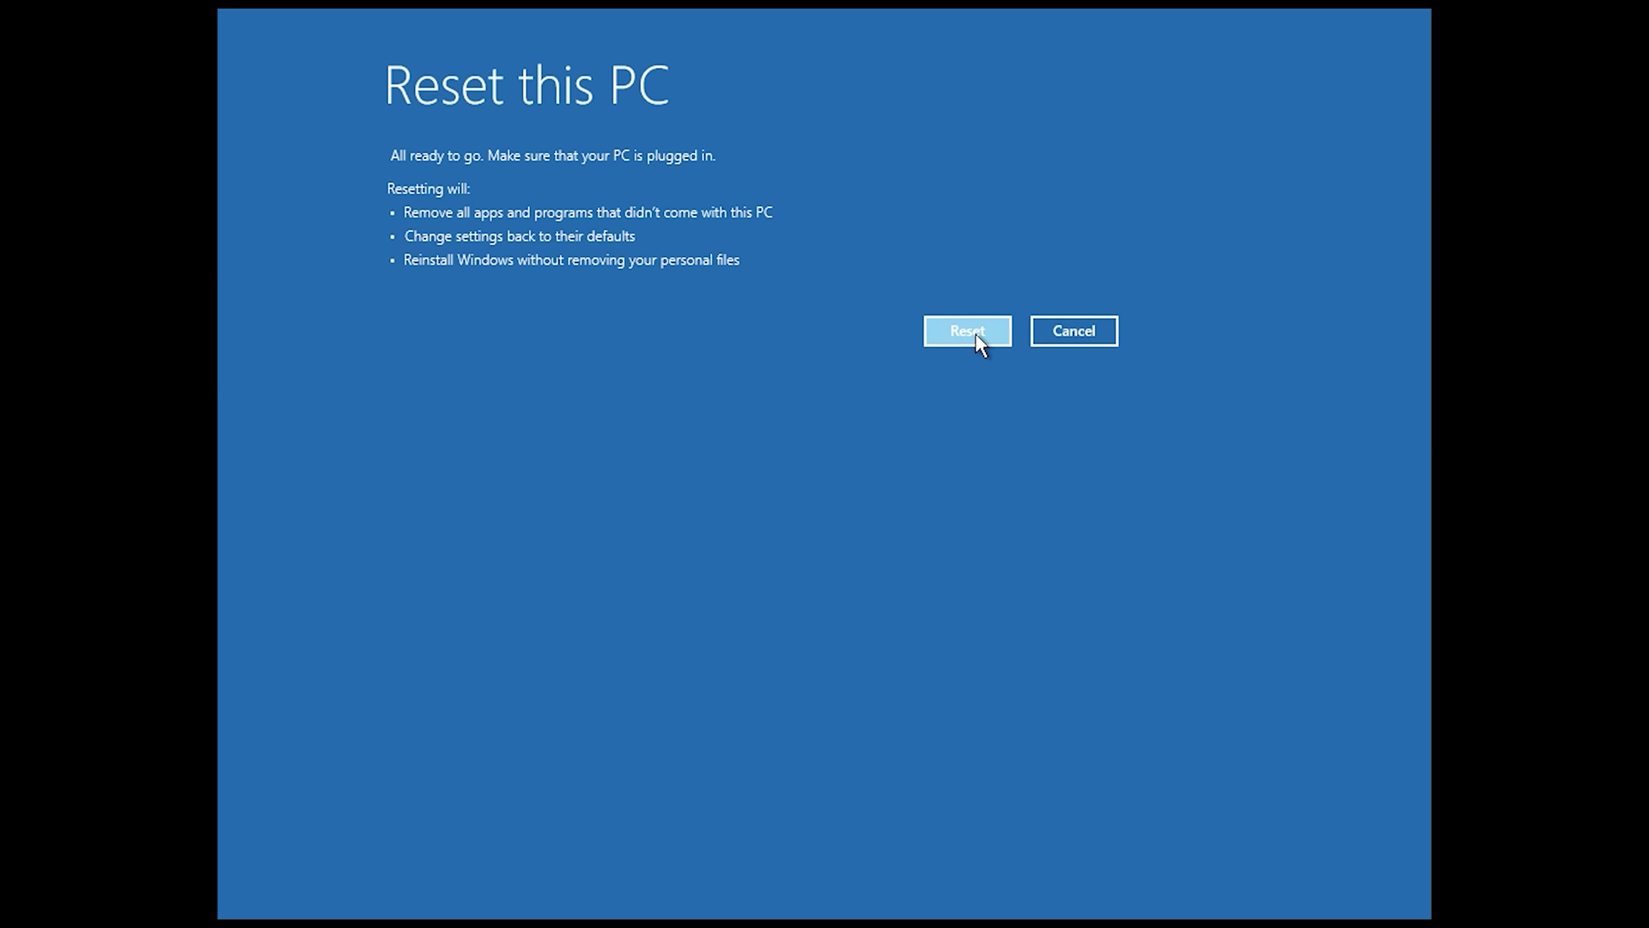